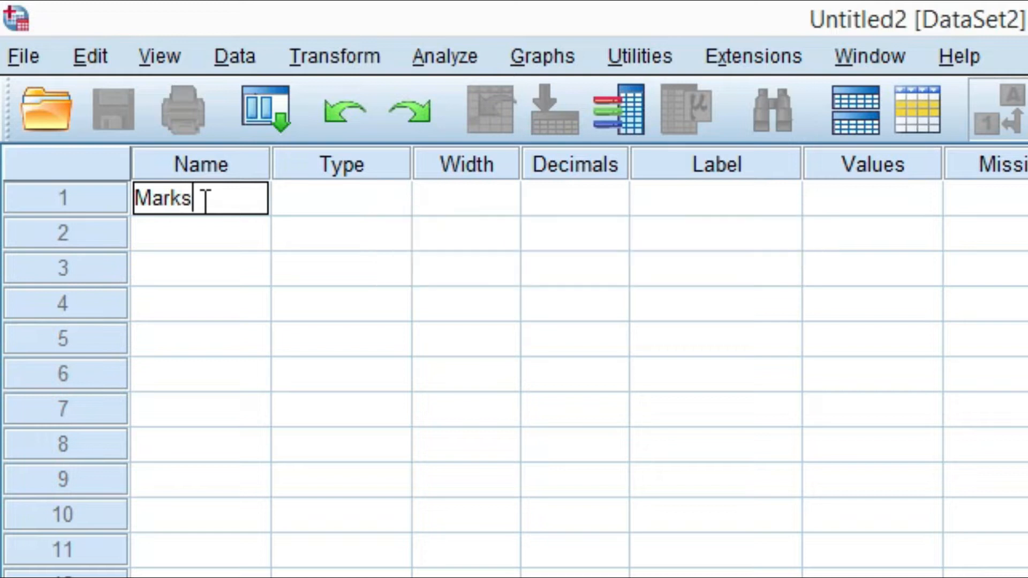
# Confirm Marks as the first variable's name and set its decimals to 0
pyautogui.press('Tab')
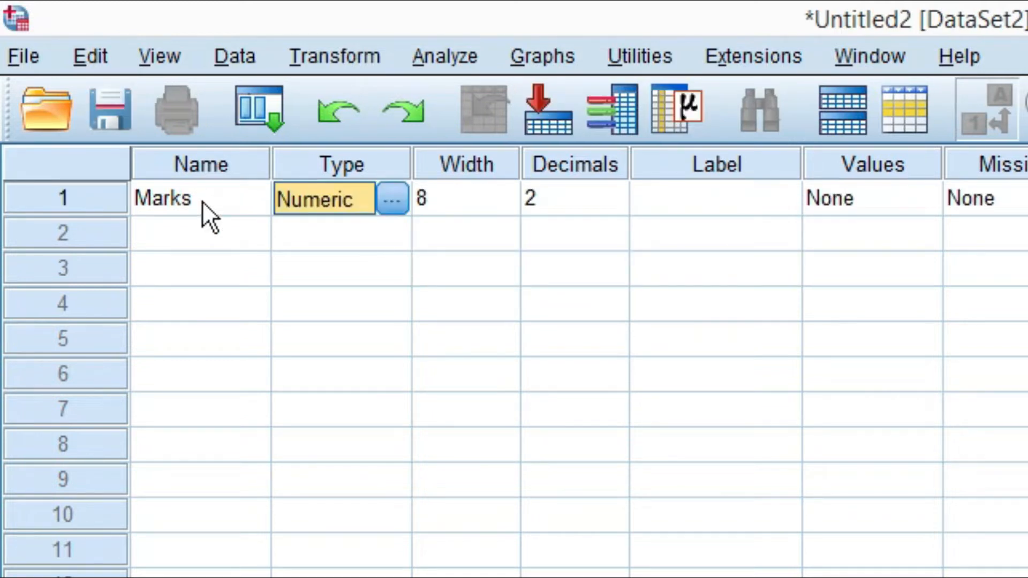
pyautogui.press('Tab')
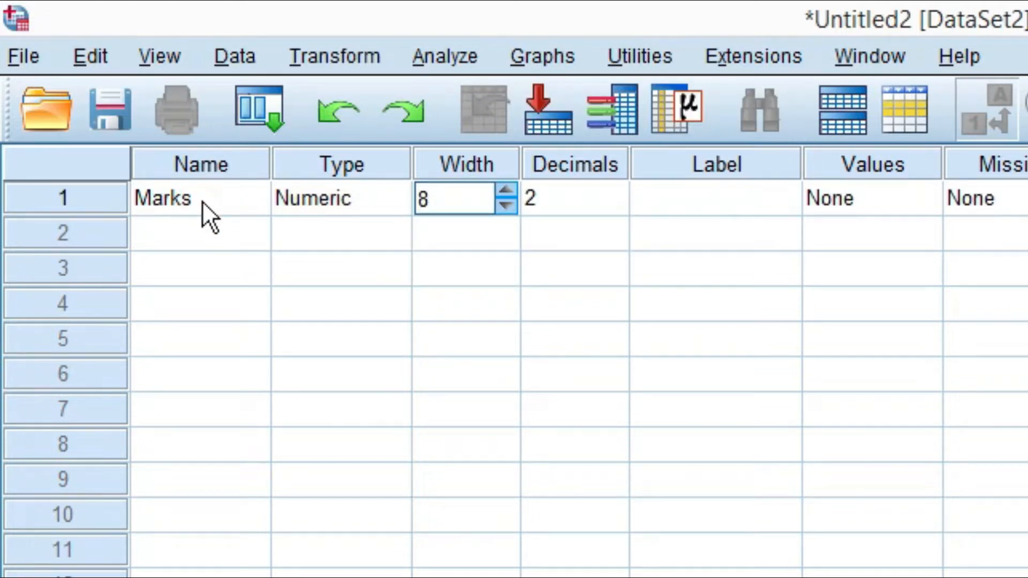
pyautogui.press('Tab')
pyautogui.doubleClick(539, 200)
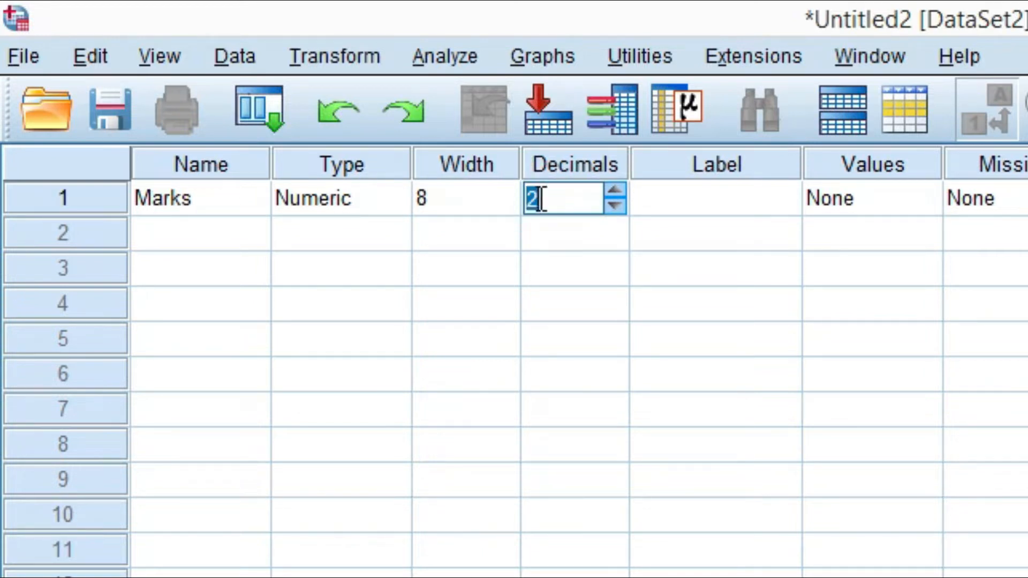
pyautogui.write('0')
pyautogui.press('Tab')
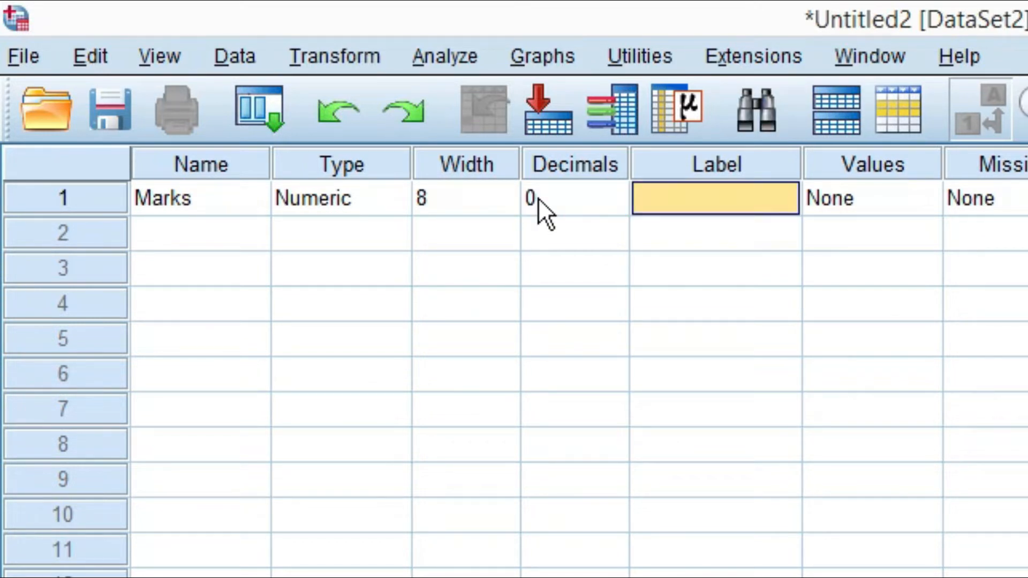
# Set the measurement level of the Marks variable to Scale
pyautogui.press('Tab')
pyautogui.press('Tab')
pyautogui.press('Tab')
pyautogui.press('Tab')
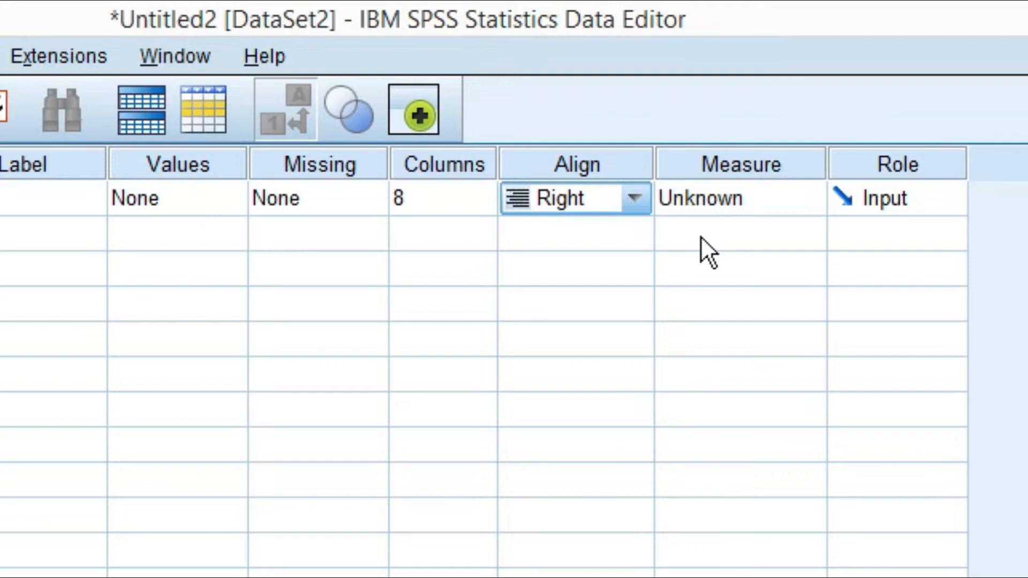
pyautogui.click(637, 199)
pyautogui.click(636, 200)
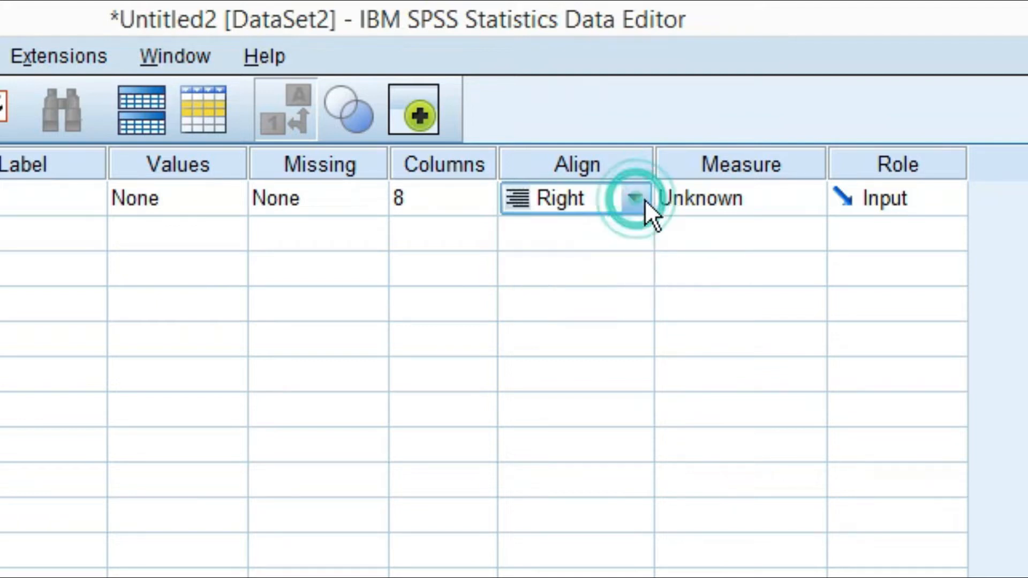
pyautogui.click(697, 203)
pyautogui.click(697, 198)
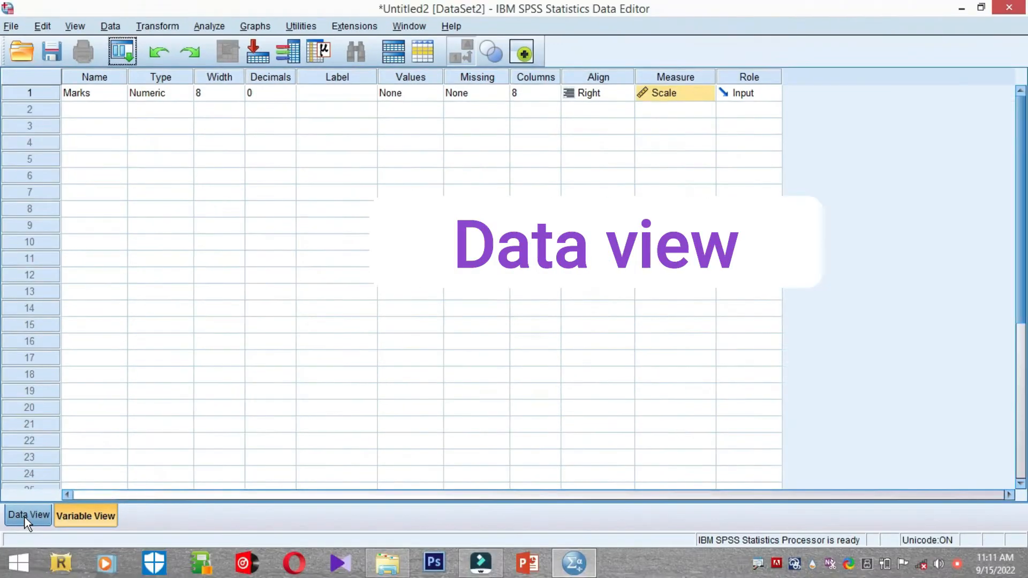
# In the data view, enter 10, 12, 12, 14, 16, 16, 16 and 18 in rows 1 to 8 of the Marks column
pyautogui.click(52, 531)
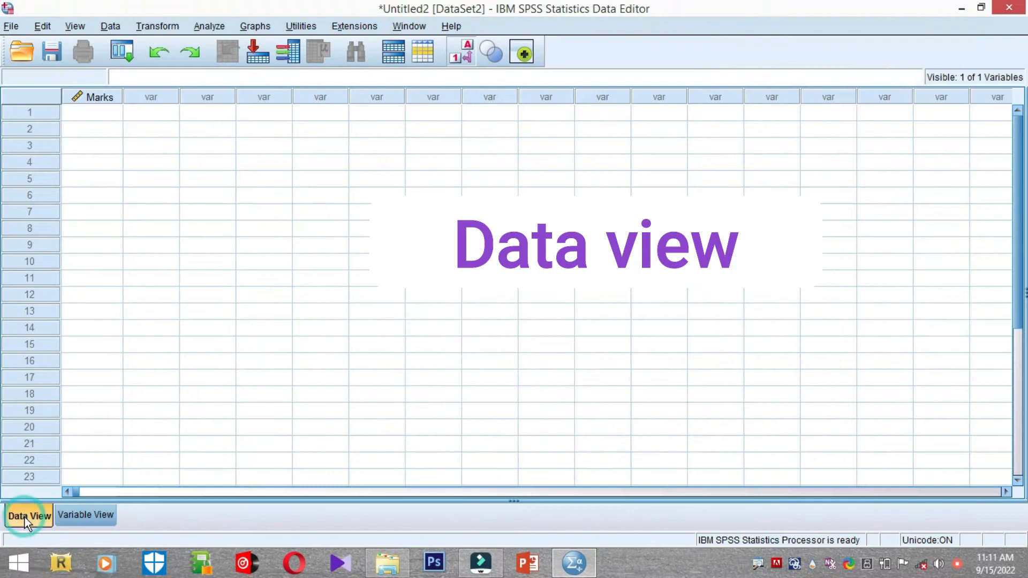
pyautogui.click(83, 119)
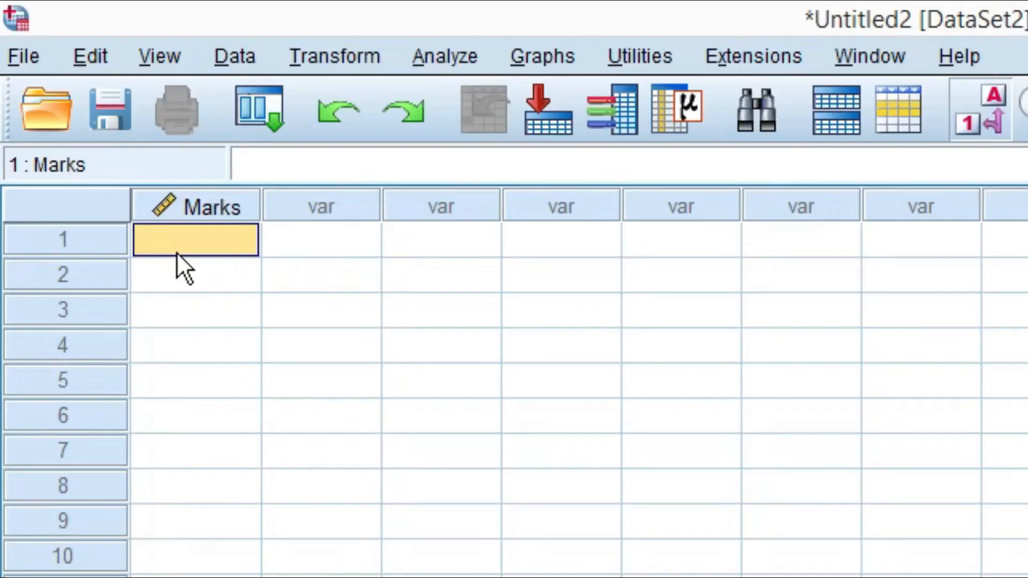
pyautogui.write('10')
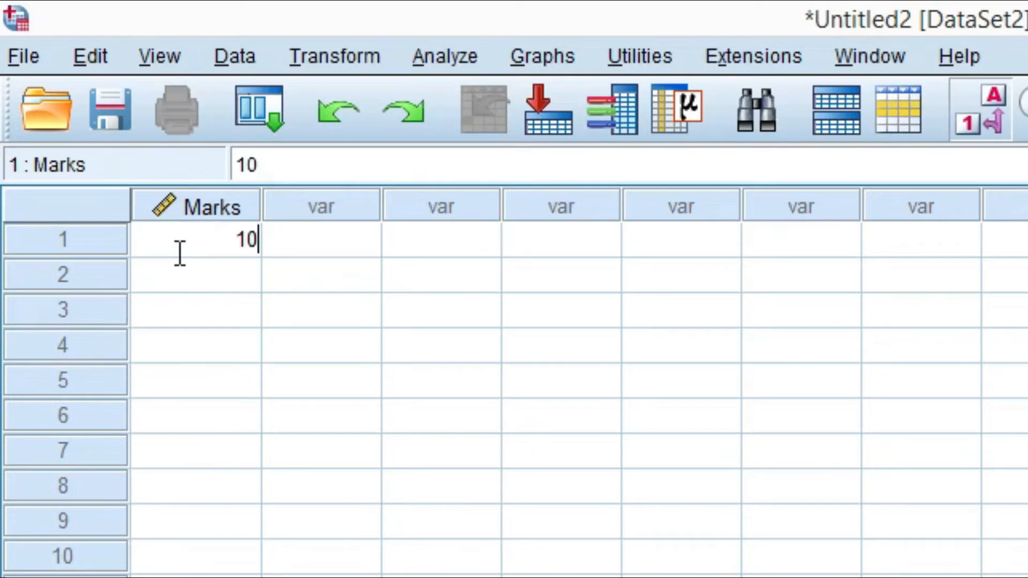
pyautogui.press('Return')
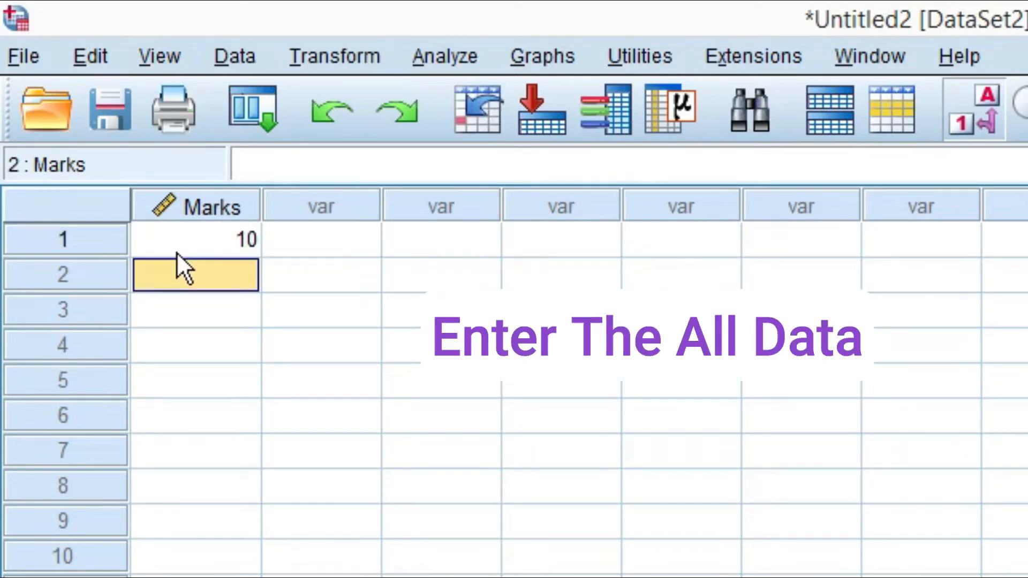
pyautogui.write('12')
pyautogui.press('Return')
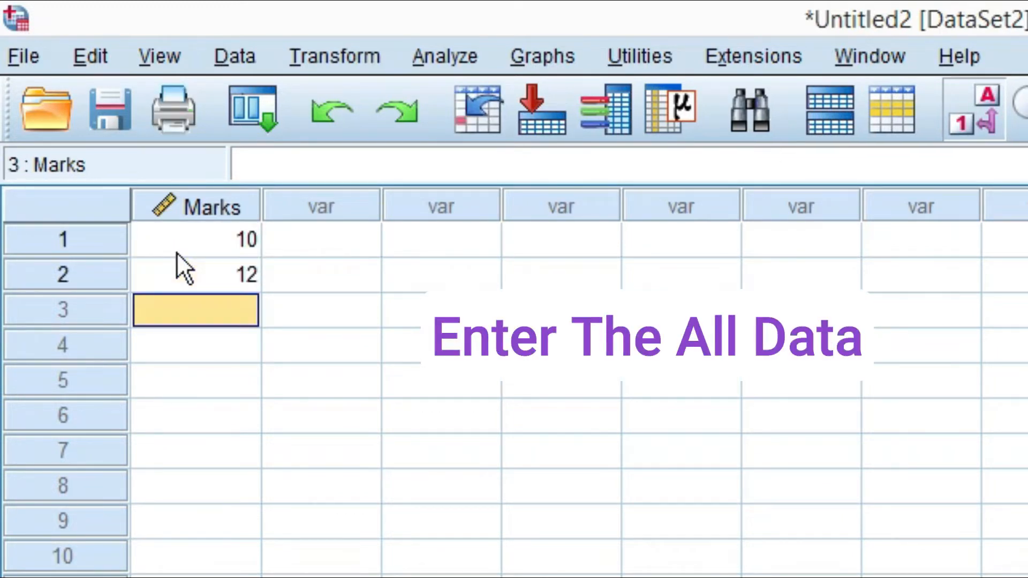
pyautogui.write('12')
pyautogui.press('Return')
pyautogui.write('14')
pyautogui.press('Return')
pyautogui.write('16')
pyautogui.press('Return')
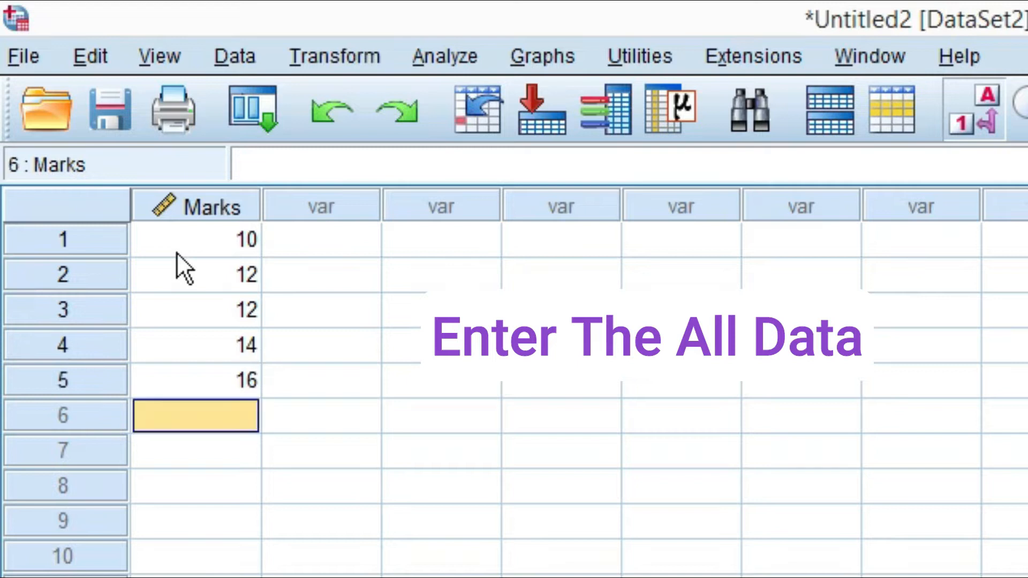
pyautogui.write('16')
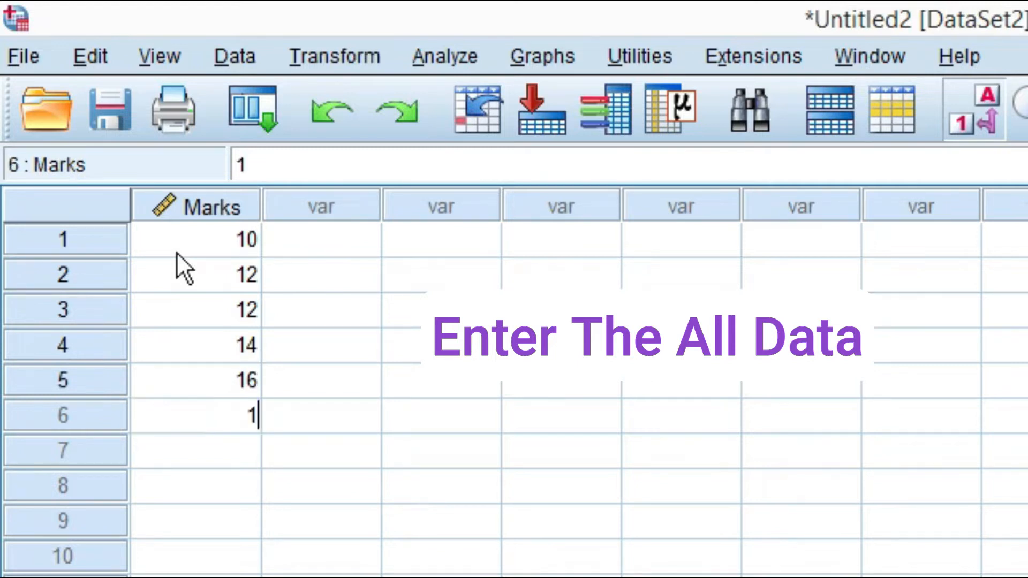
pyautogui.press('Return')
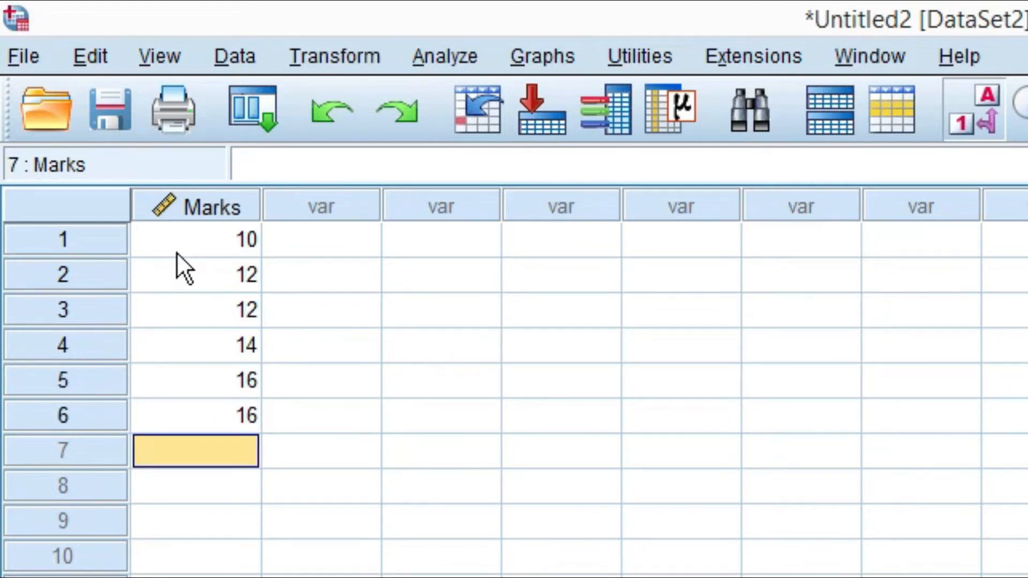
pyautogui.write('16')
pyautogui.press('Return')
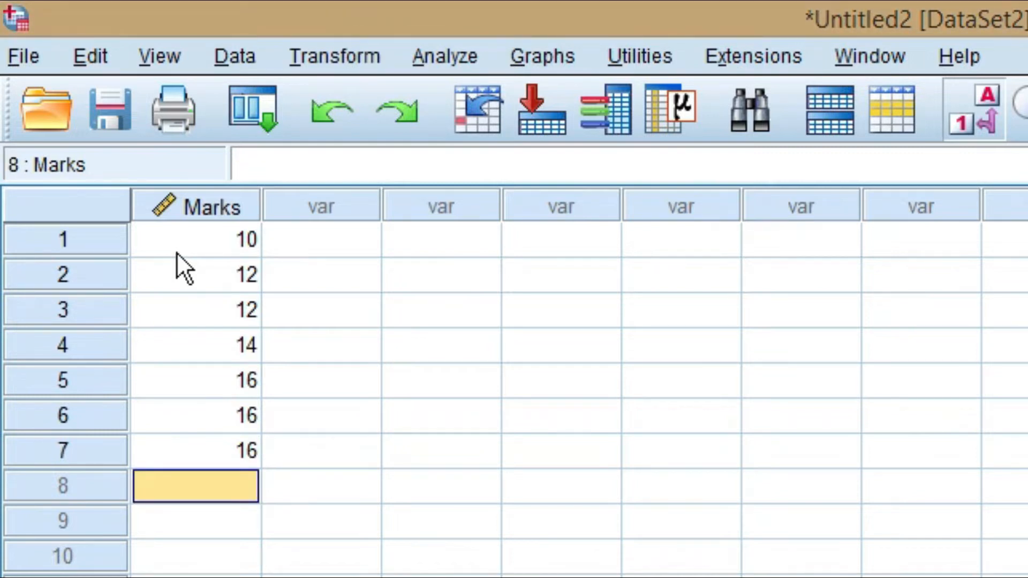
pyautogui.write('18')
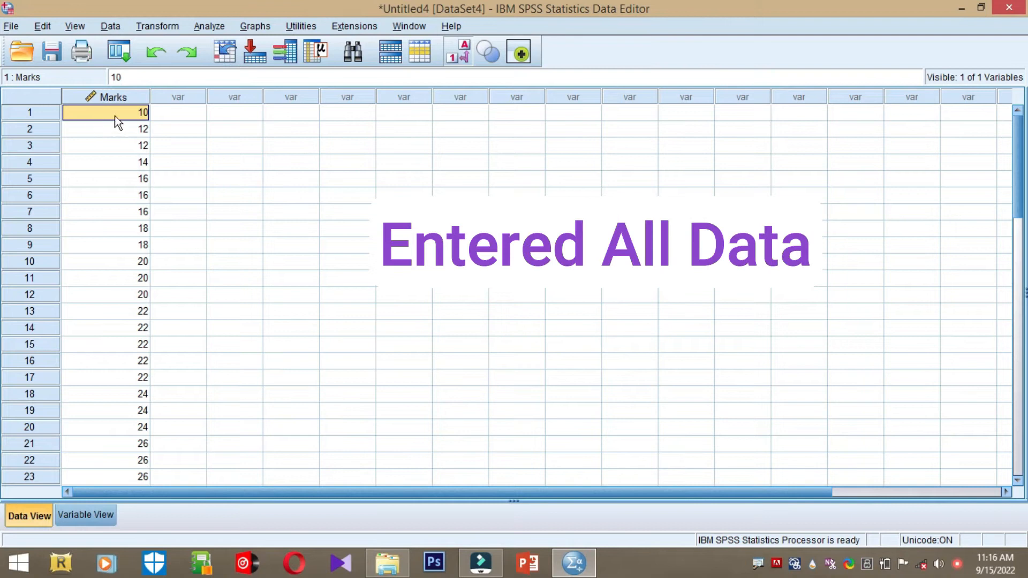
# Look through the values entered in the Marks column from row 1 down to row 28 and return to the first row
pyautogui.press('Down')
pyautogui.press('Down')
pyautogui.press('Down')
pyautogui.press('Down')
pyautogui.press('Down')
pyautogui.press('Down')
pyautogui.press('Down')
pyautogui.press('Down')
pyautogui.press('Down')
pyautogui.press('Down')
pyautogui.press('Down')
pyautogui.press('Down')
pyautogui.press('Down')
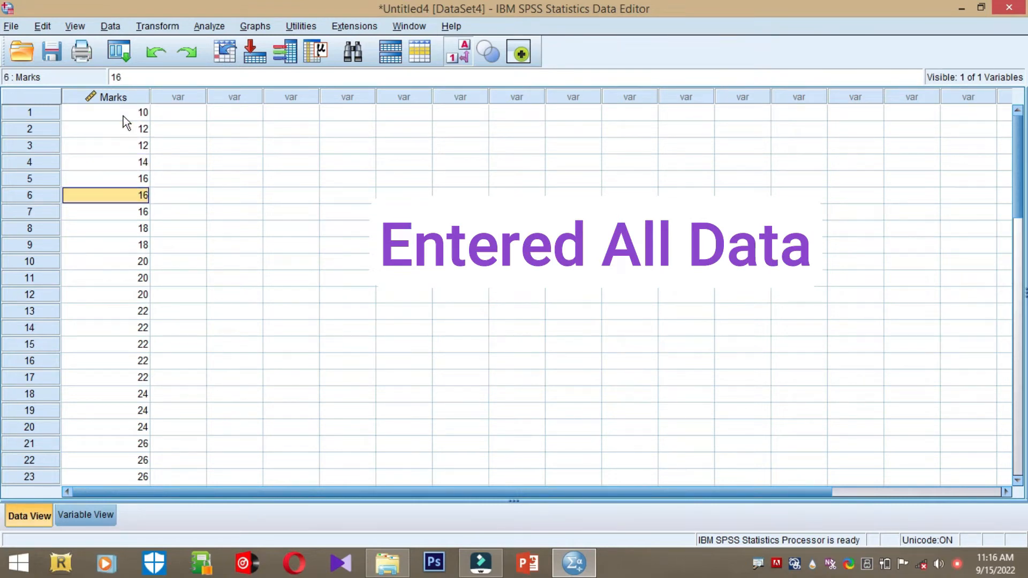
pyautogui.press('Down')
pyautogui.press('Down')
pyautogui.press('Down')
pyautogui.press('Down')
pyautogui.press('Down')
pyautogui.press('Down')
pyautogui.press('Down')
pyautogui.press('Down')
pyautogui.press('Down')
pyautogui.press('Down')
pyautogui.press('Down')
pyautogui.press('Down')
pyautogui.press('Down')
pyautogui.press('Down')
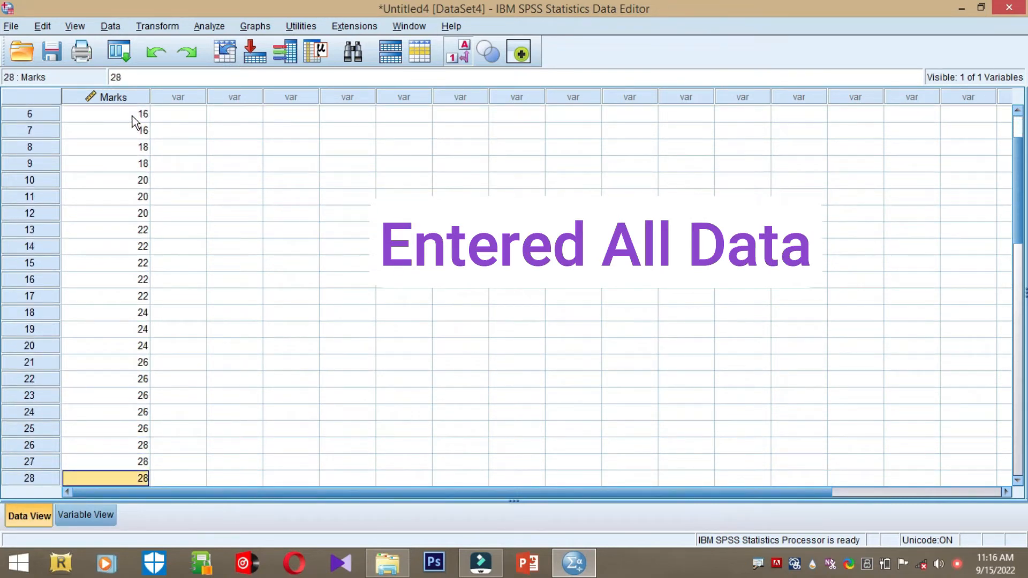
pyautogui.moveTo(1021, 173)
pyautogui.mouseDown()
pyautogui.moveTo(1007, 264)
pyautogui.moveTo(1019, 163)
pyautogui.mouseUp()
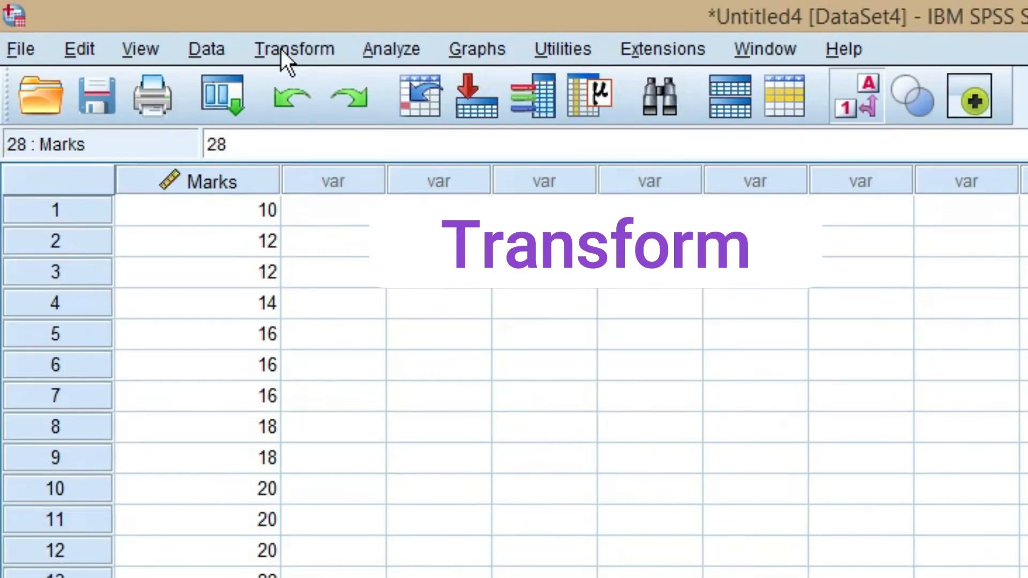
# Start Visual Binning with Marks as the variable to bin and continue to the bin definitions
pyautogui.click(283, 99)
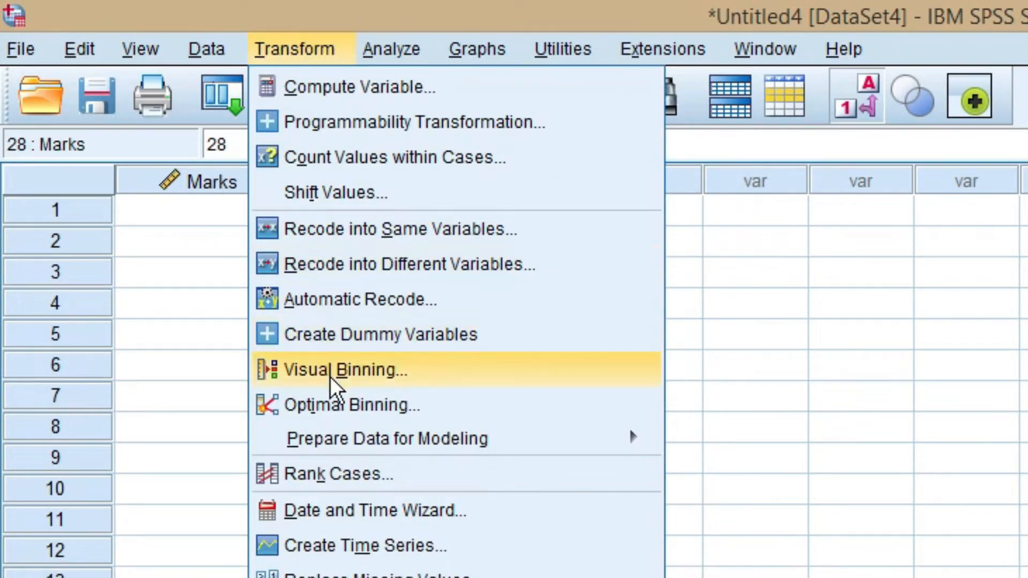
pyautogui.click(416, 369)
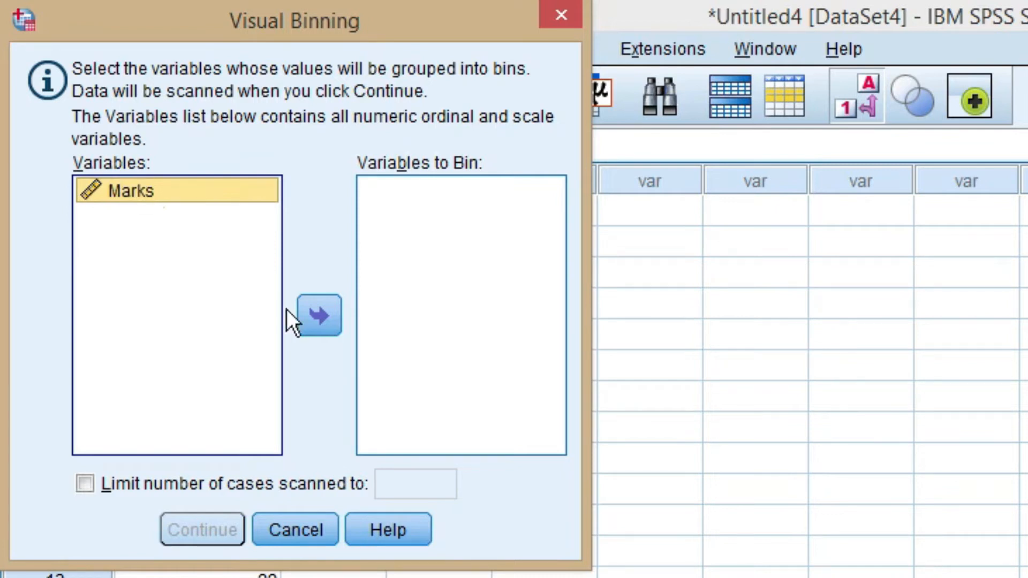
pyautogui.click(326, 316)
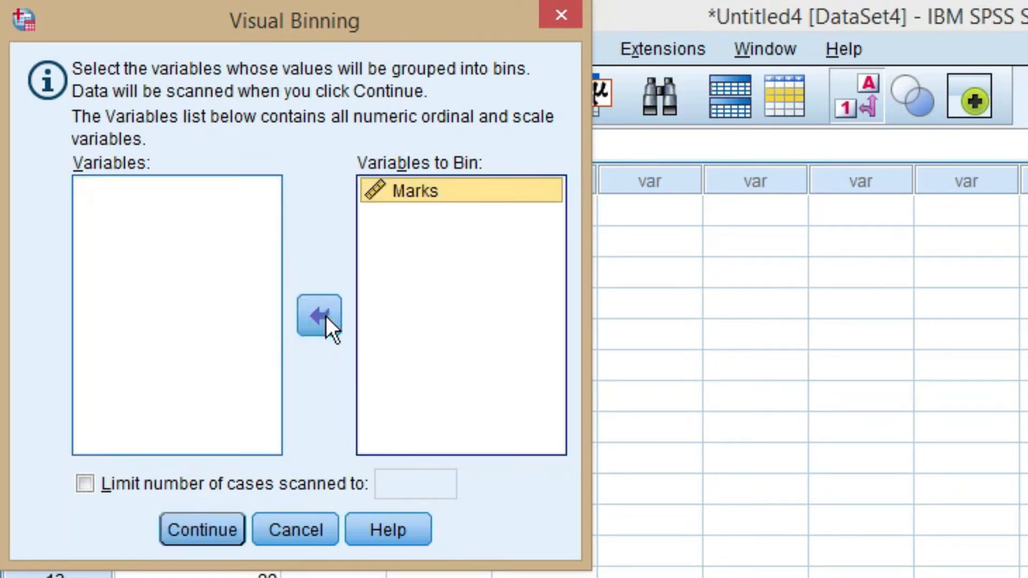
pyautogui.click(201, 529)
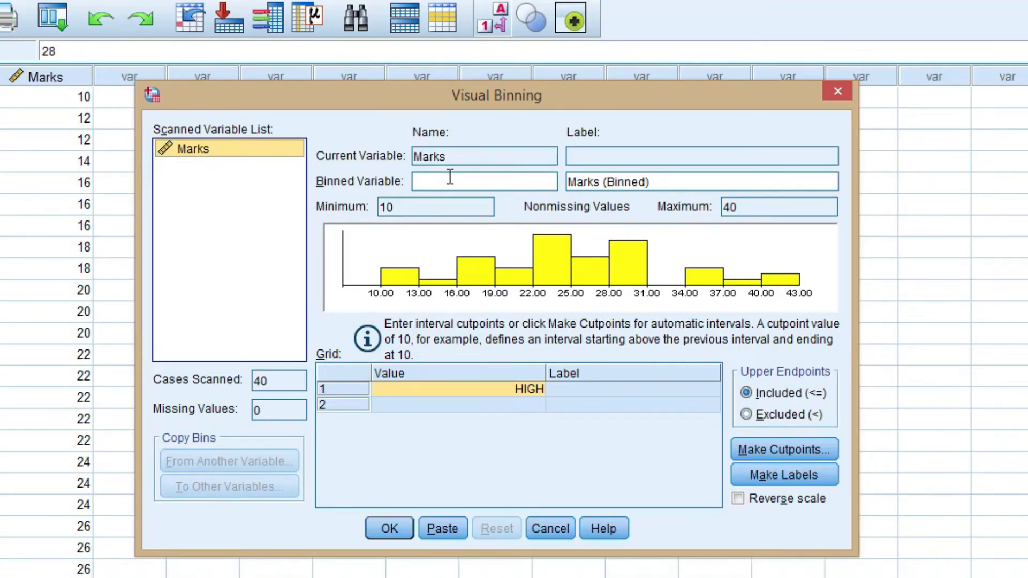
# Name the binned variable Marks_Group
pyautogui.click(454, 178)
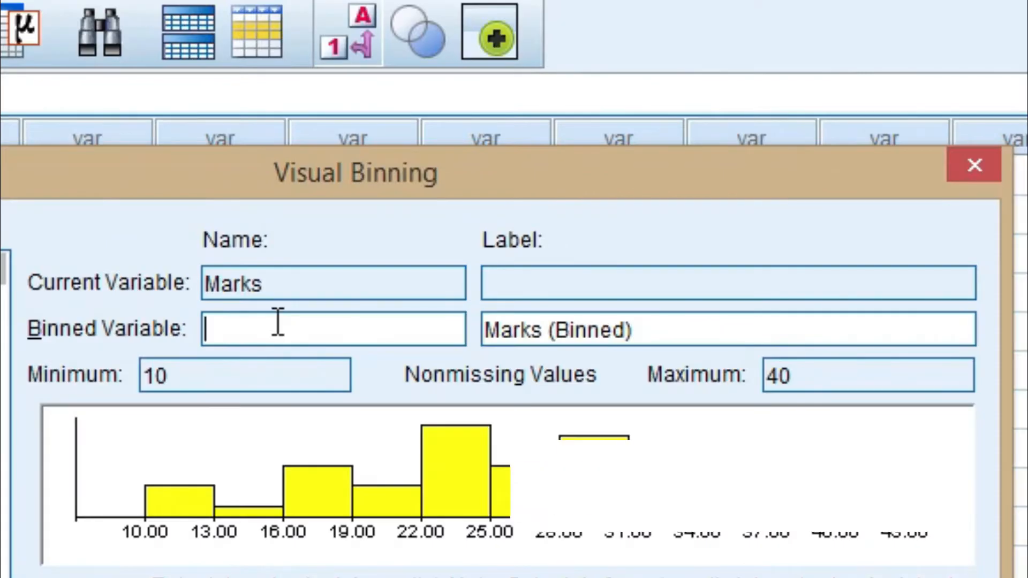
pyautogui.write('Marks')
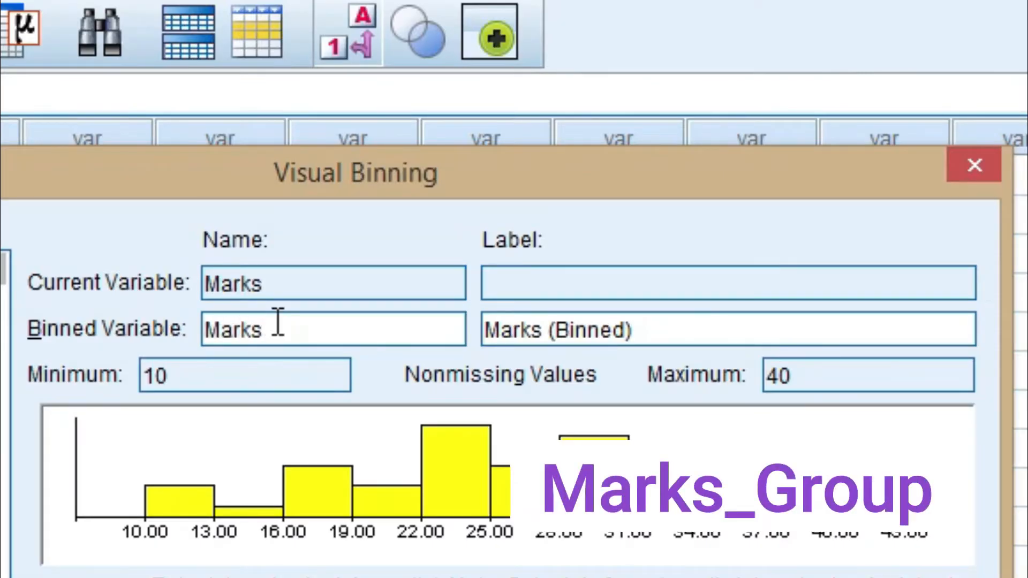
pyautogui.write('_Grop')
pyautogui.press('BackSpace')
pyautogui.write('up')
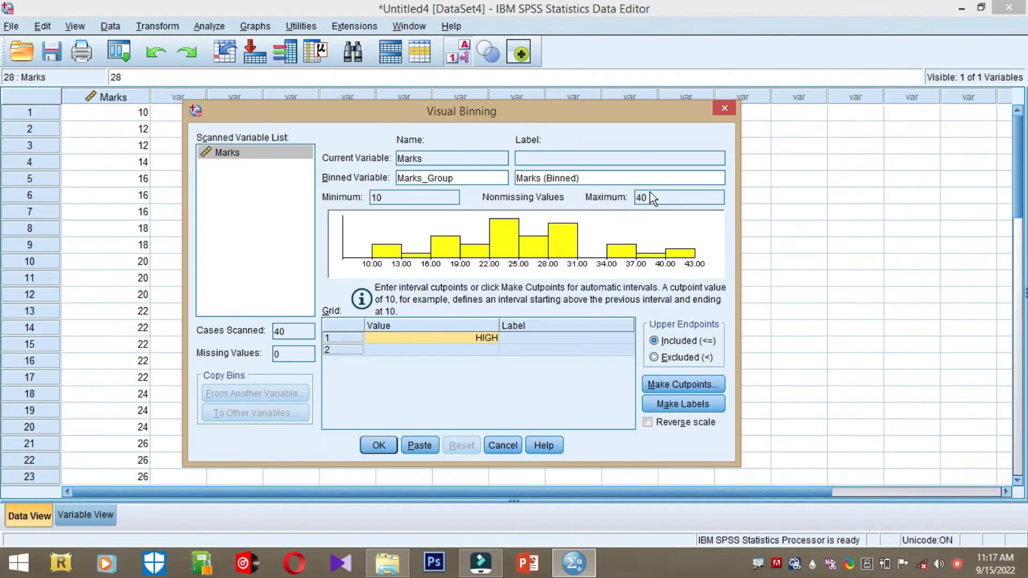
# Set the upper endpoints of the bins to Excluded (<)
pyautogui.click(655, 341)
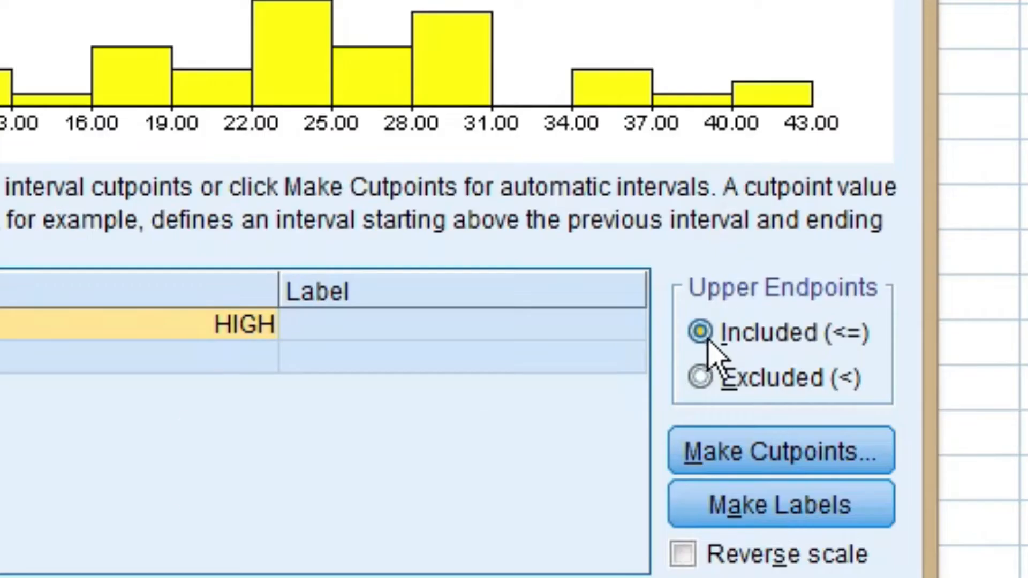
pyautogui.click(708, 376)
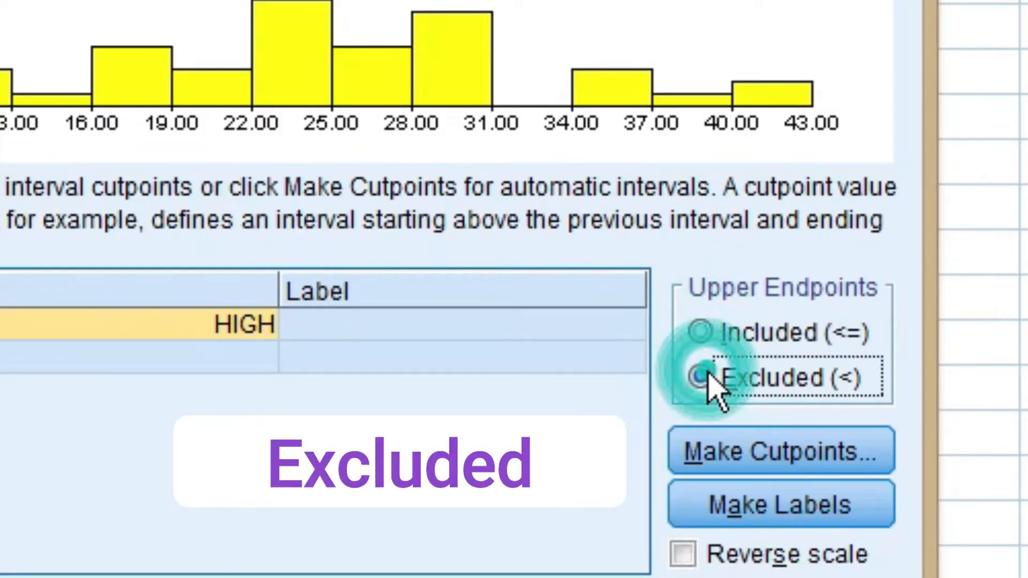
pyautogui.click(707, 330)
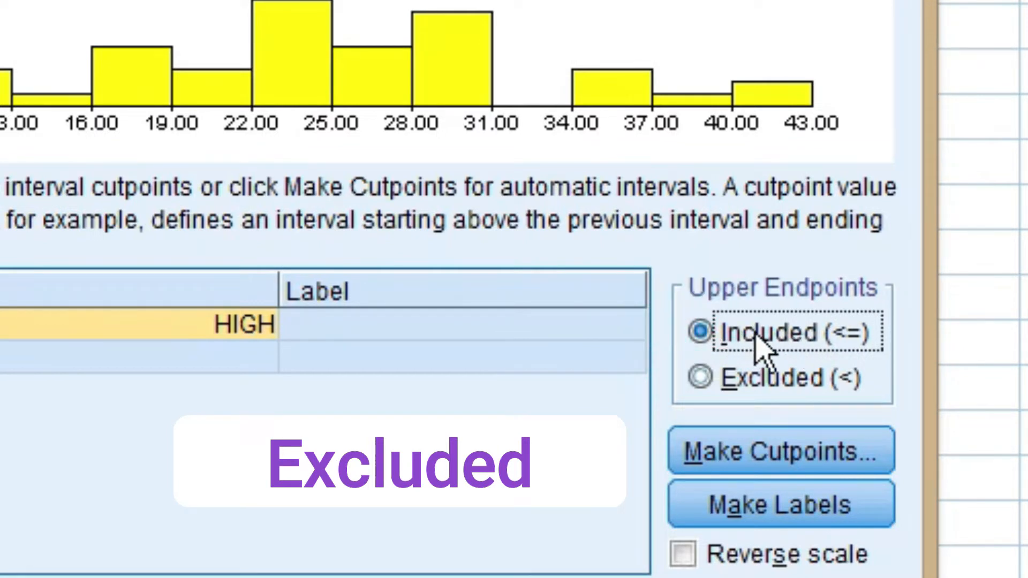
pyautogui.click(715, 377)
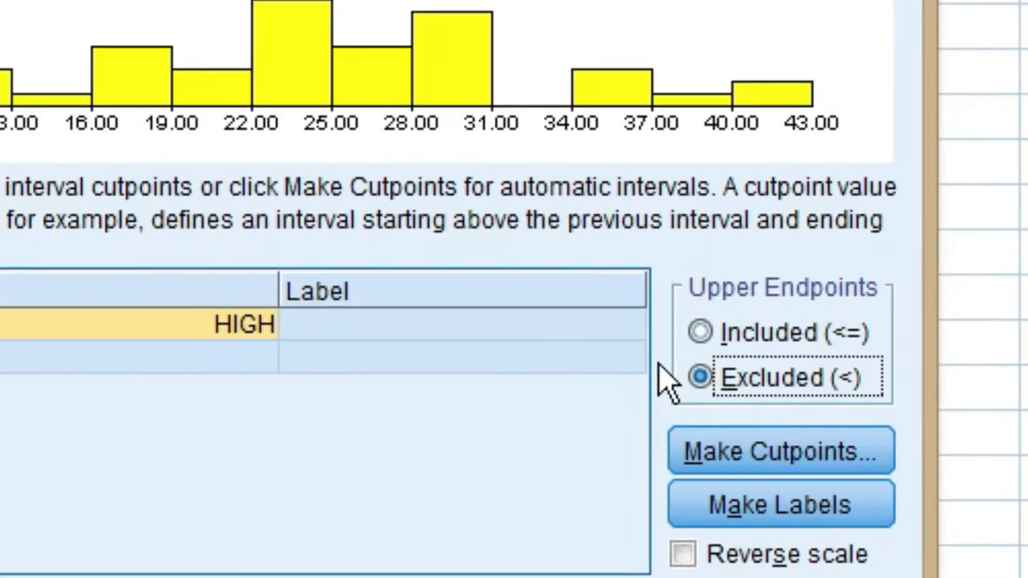
# Start making cutpoints with equal width intervals, a first cutpoint location of 10 and a width of 5
pyautogui.click(752, 459)
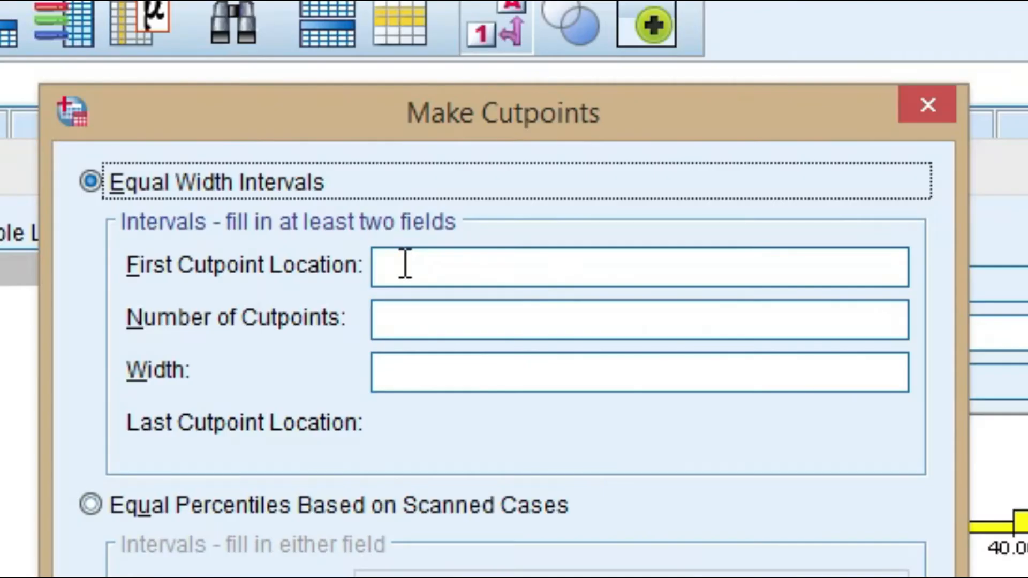
pyautogui.click(422, 150)
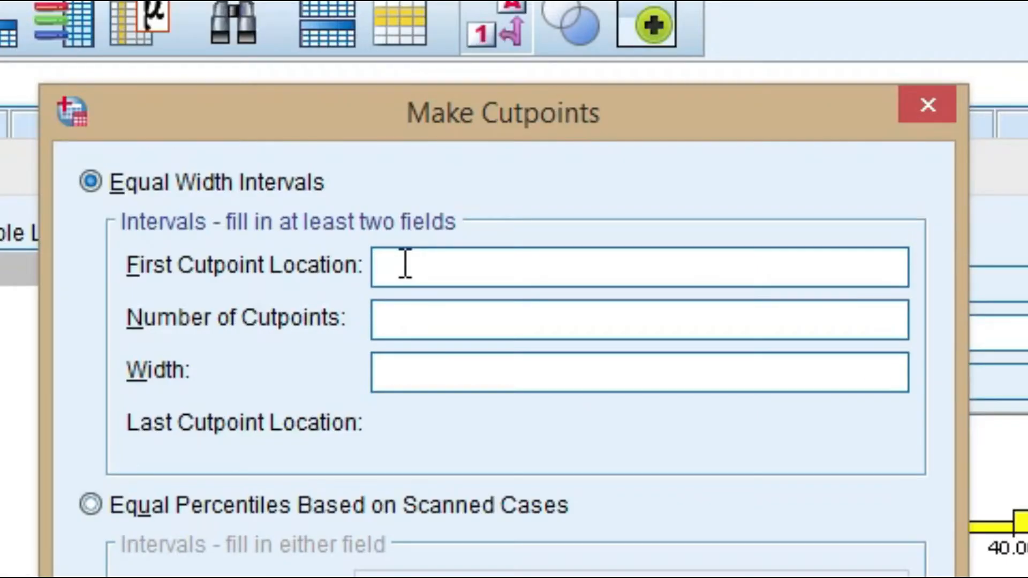
pyautogui.write('10')
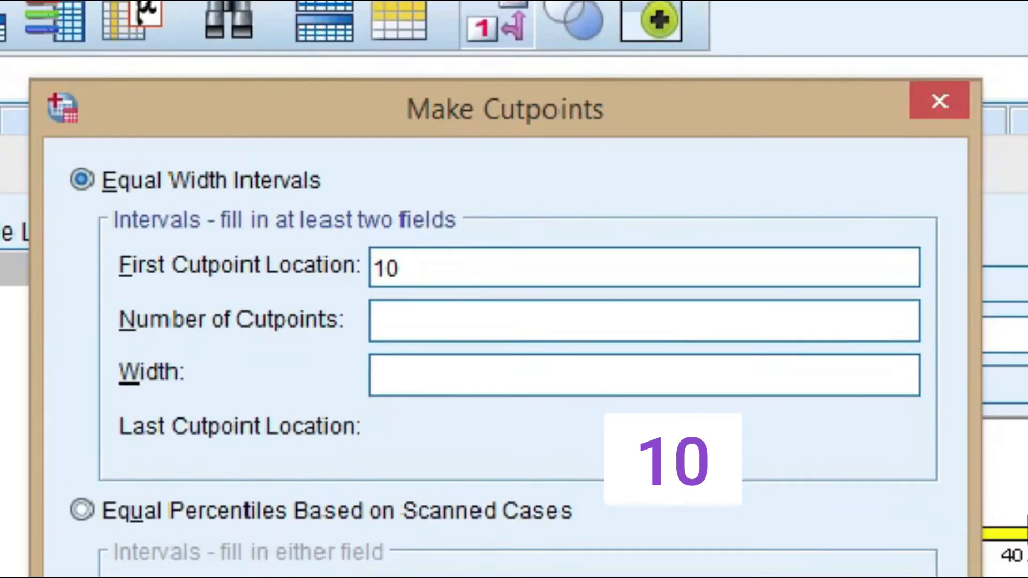
pyautogui.click(398, 366)
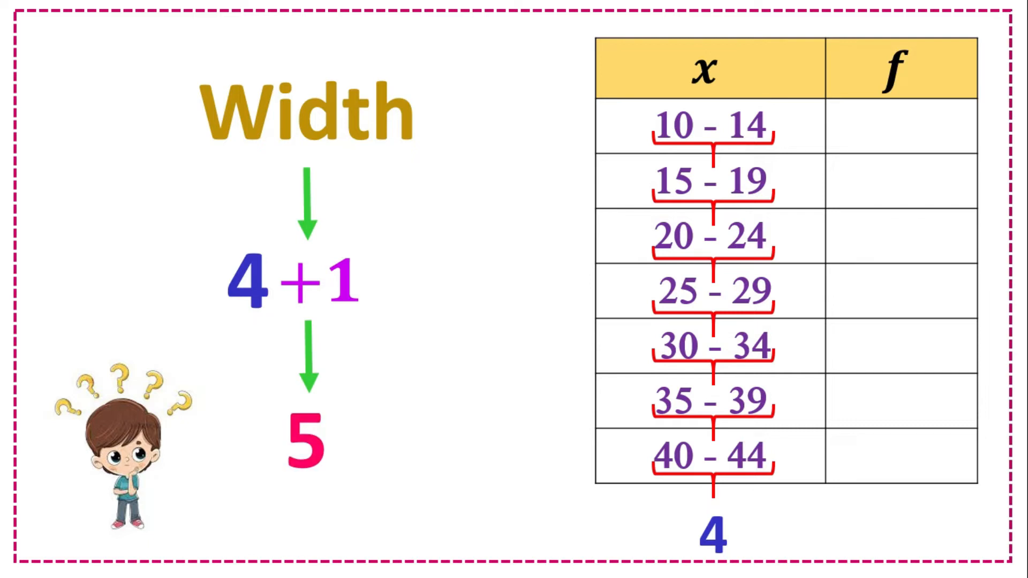
pyautogui.click(399, 368)
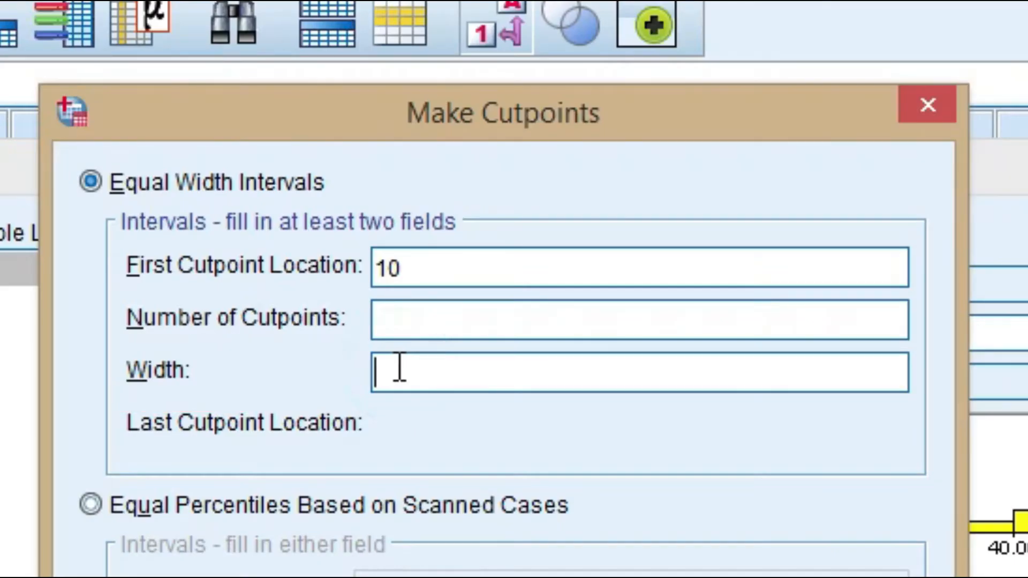
pyautogui.write('5')
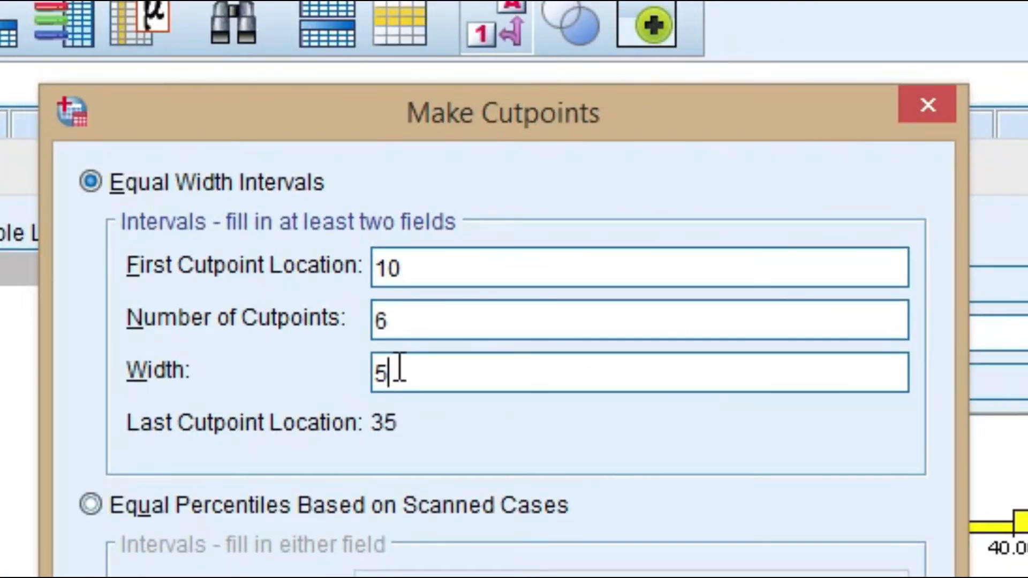
# Set the number of cutpoints to 8 and apply the cutpoint definition
pyautogui.click(409, 321)
pyautogui.click(410, 370)
pyautogui.doubleClick(398, 328)
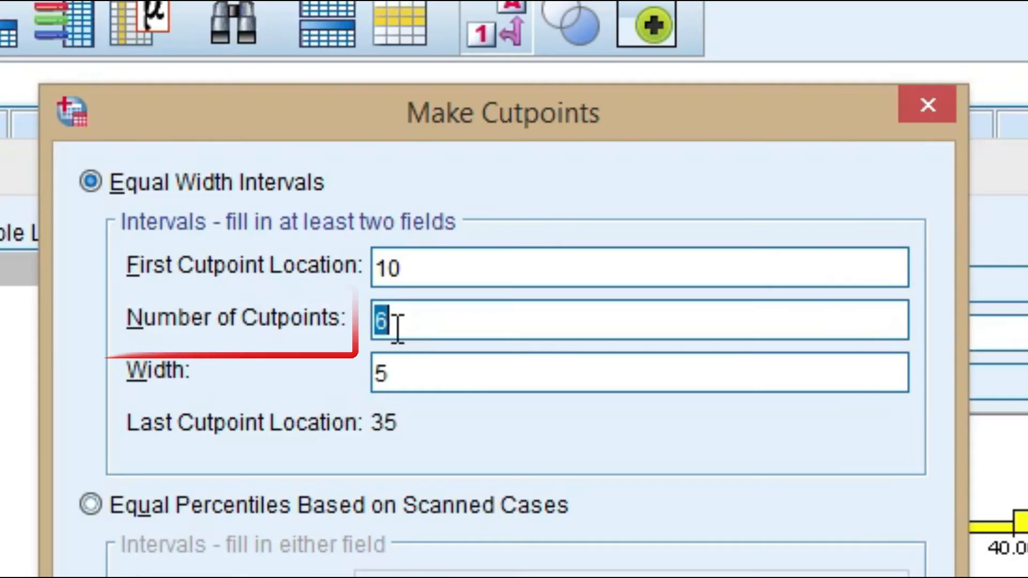
pyautogui.doubleClick(390, 326)
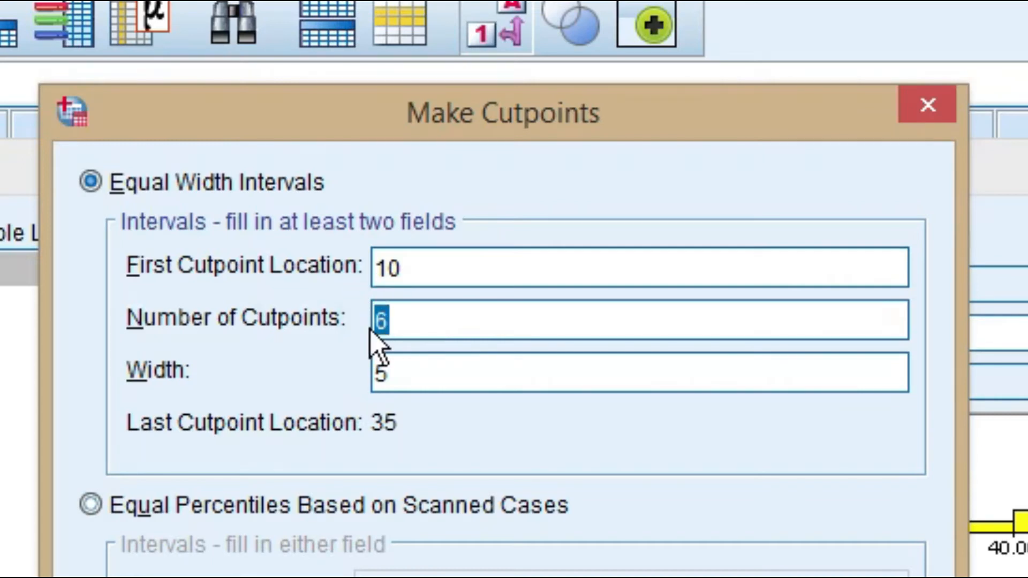
pyautogui.moveTo(407, 321); pyautogui.dragTo(374, 323)
pyautogui.click(409, 325)
pyautogui.doubleClick(407, 324)
pyautogui.write('8')
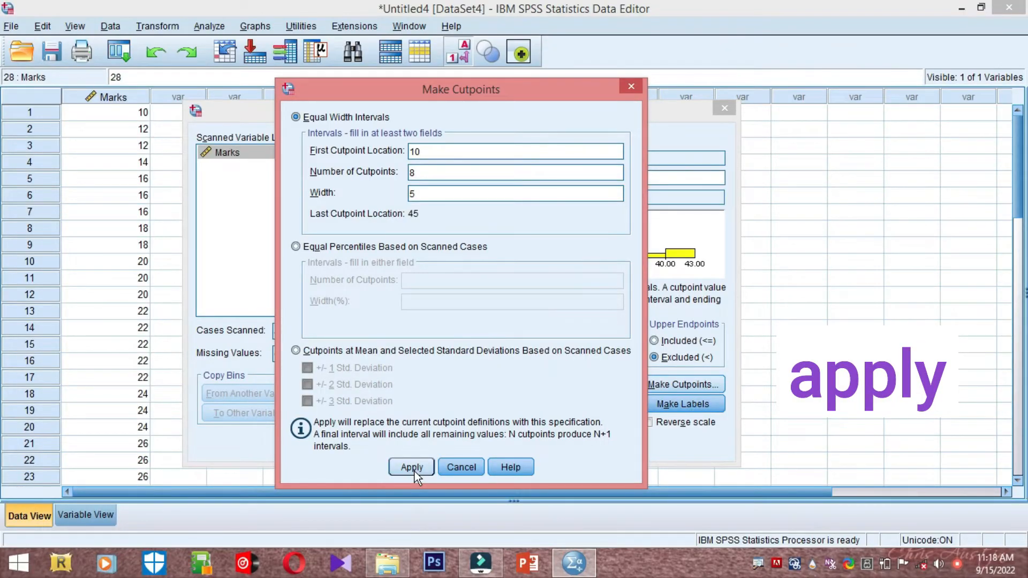
pyautogui.click(414, 471)
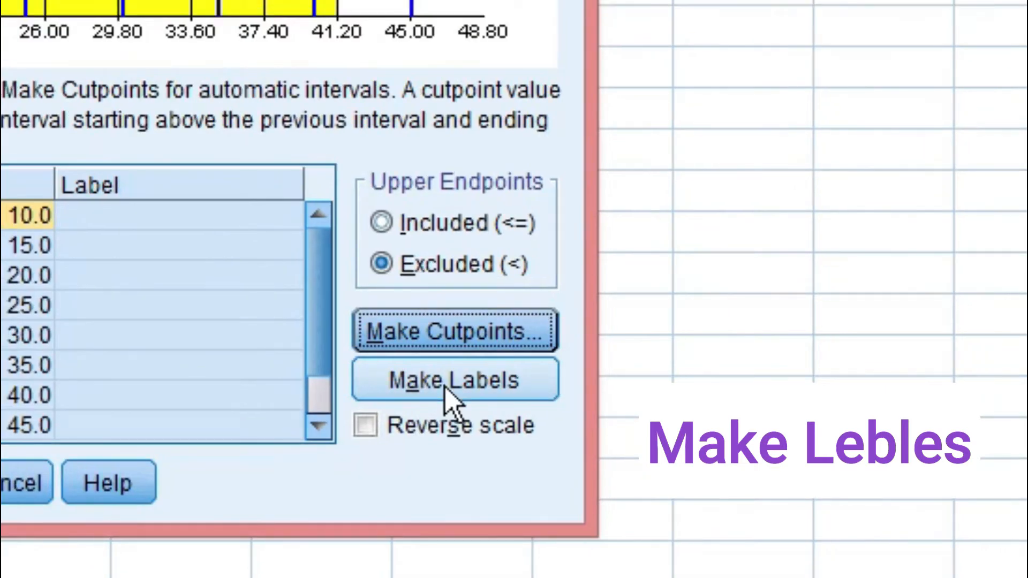
# Generate labels for the bins and create the binned variable
pyautogui.click(448, 395)
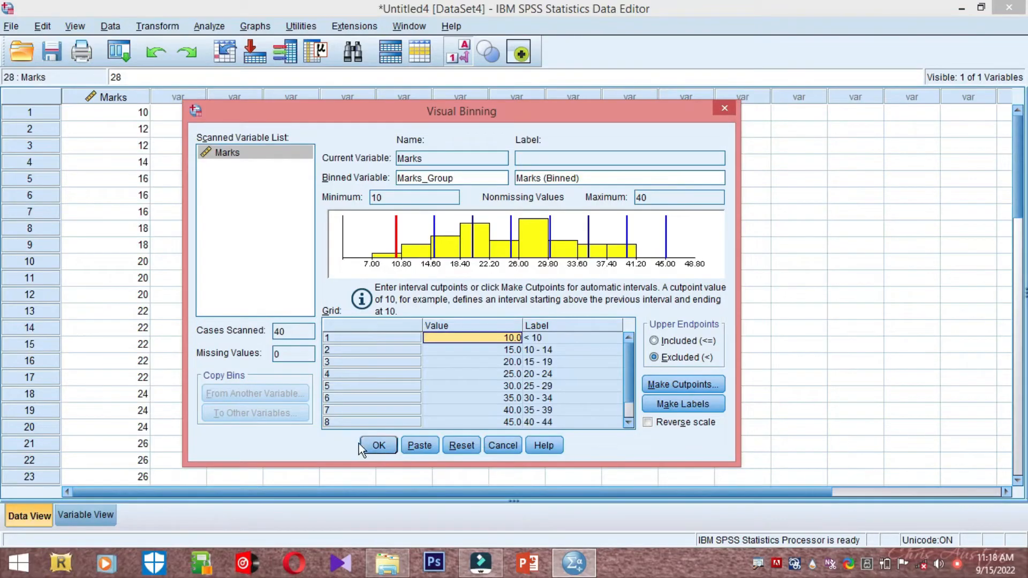
pyautogui.click(377, 446)
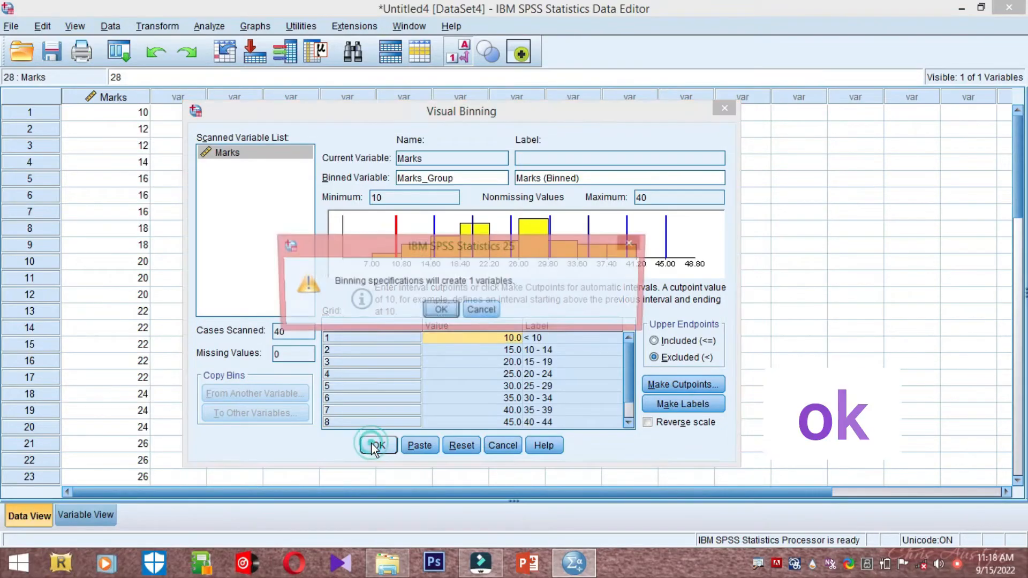
pyautogui.click(440, 311)
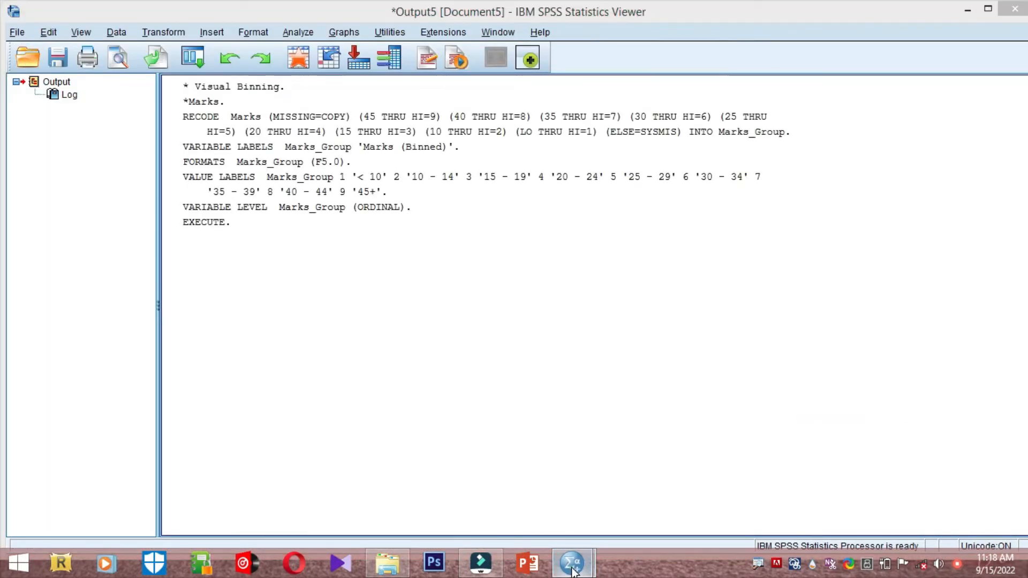
# Return to the Data Editor and check the Marks_Group intervals assigned to rows 1 to 4
pyautogui.moveTo(572, 570)
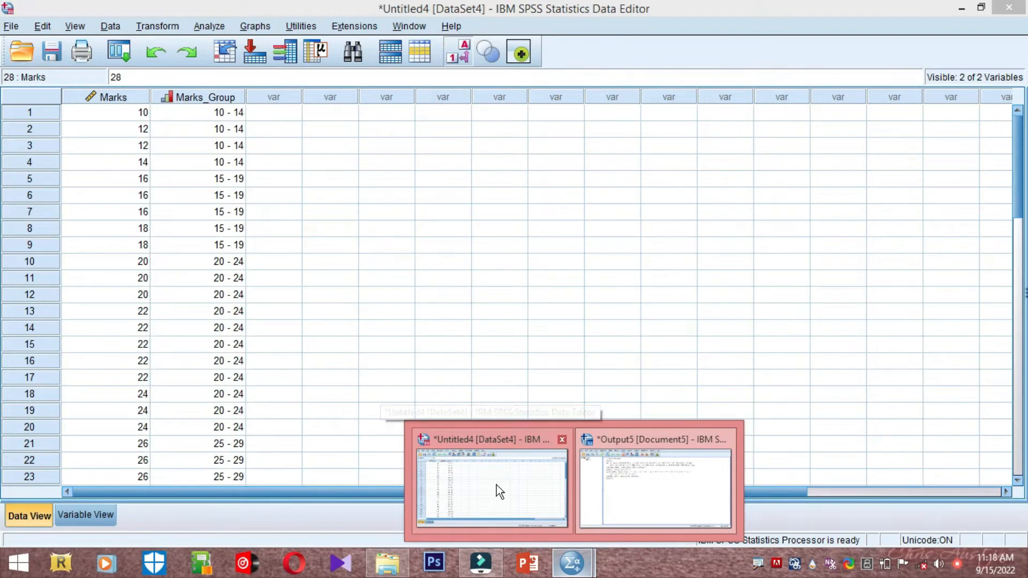
pyautogui.click(496, 484)
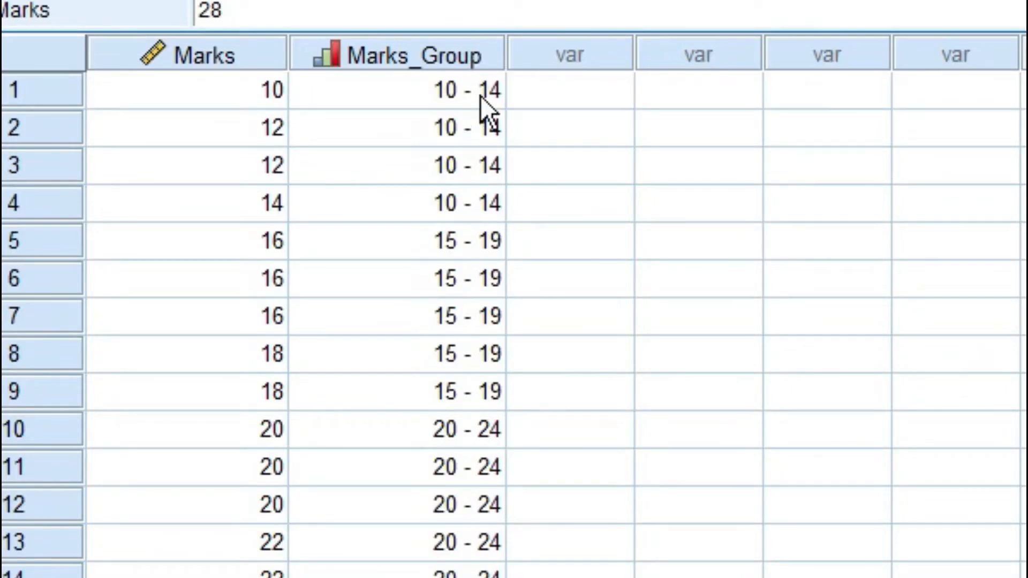
pyautogui.click(481, 95)
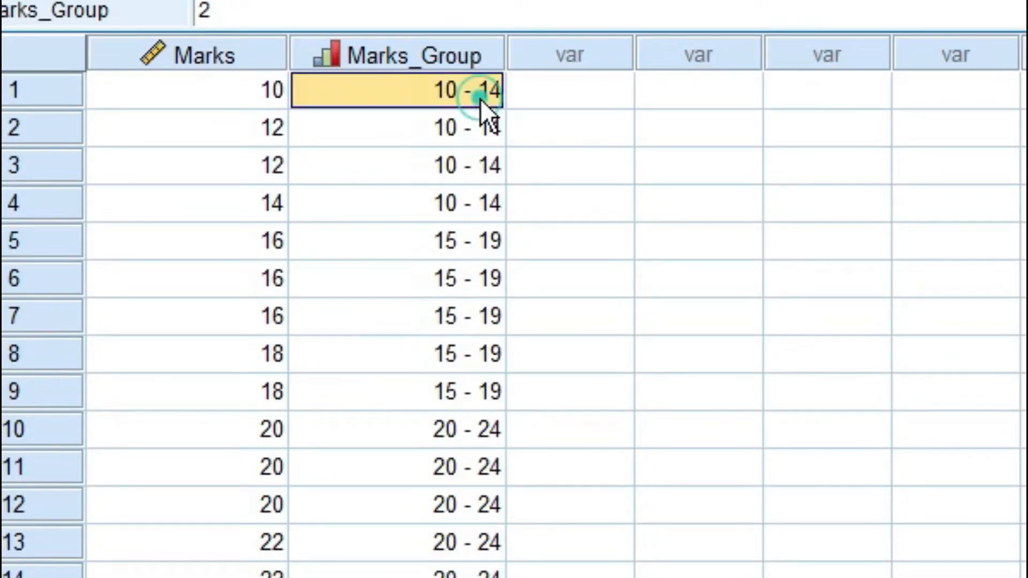
pyautogui.click(413, 140)
pyautogui.click(413, 176)
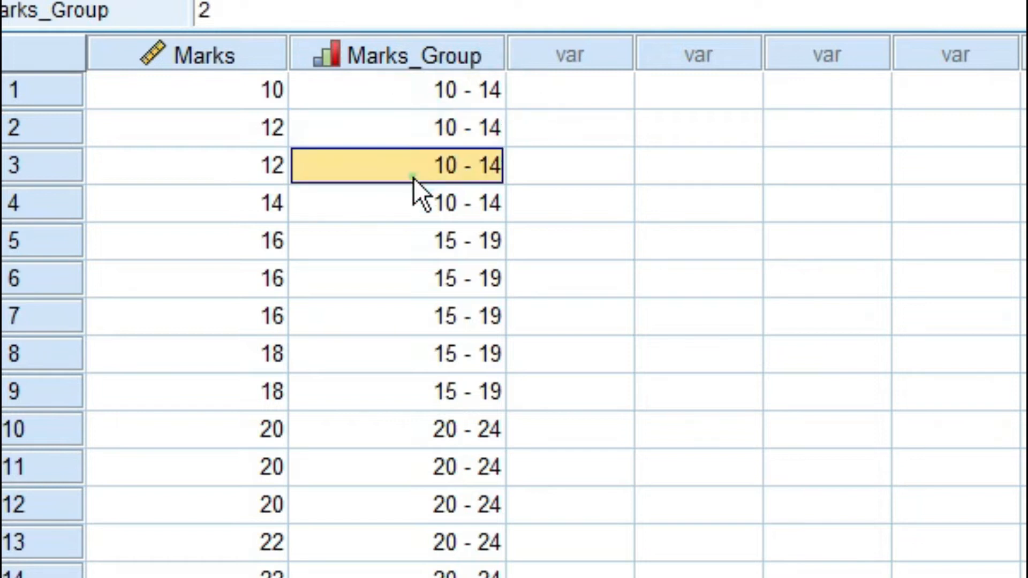
pyautogui.click(416, 209)
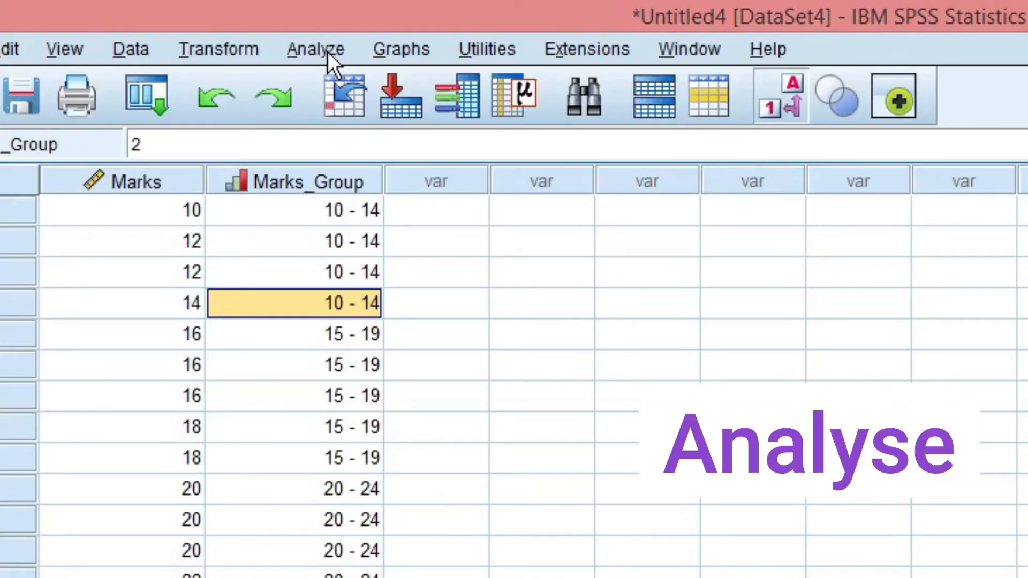
# Set up a Frequencies analysis of Marks (Binned) with the output ordered by ascending values
pyautogui.click(327, 52)
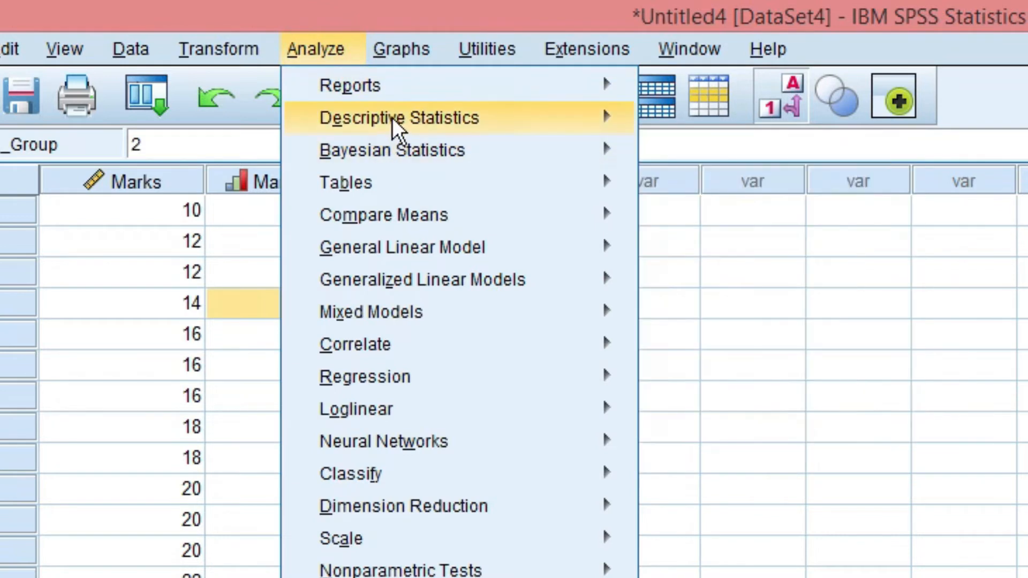
pyautogui.moveTo(394, 120)
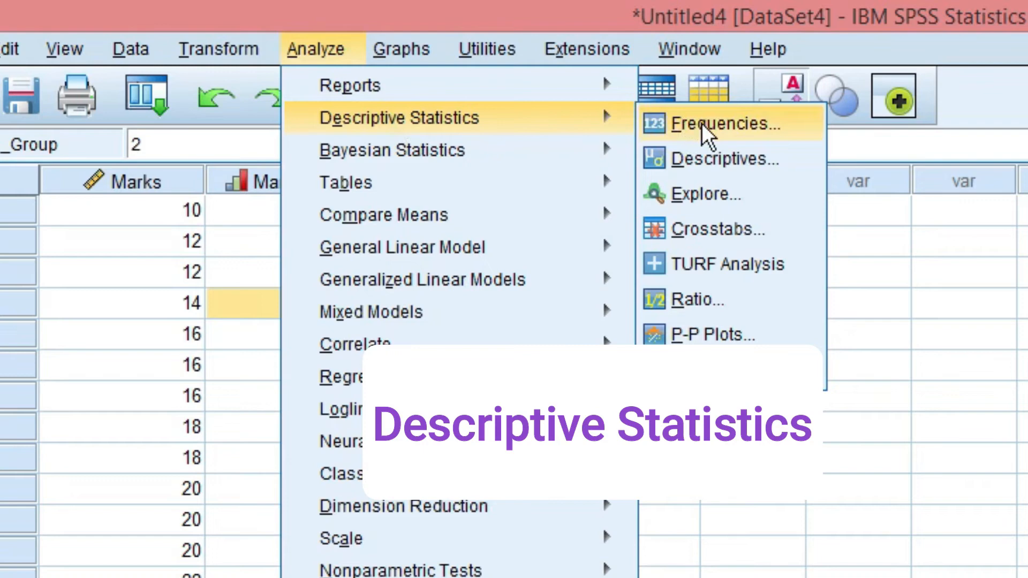
pyautogui.click(701, 127)
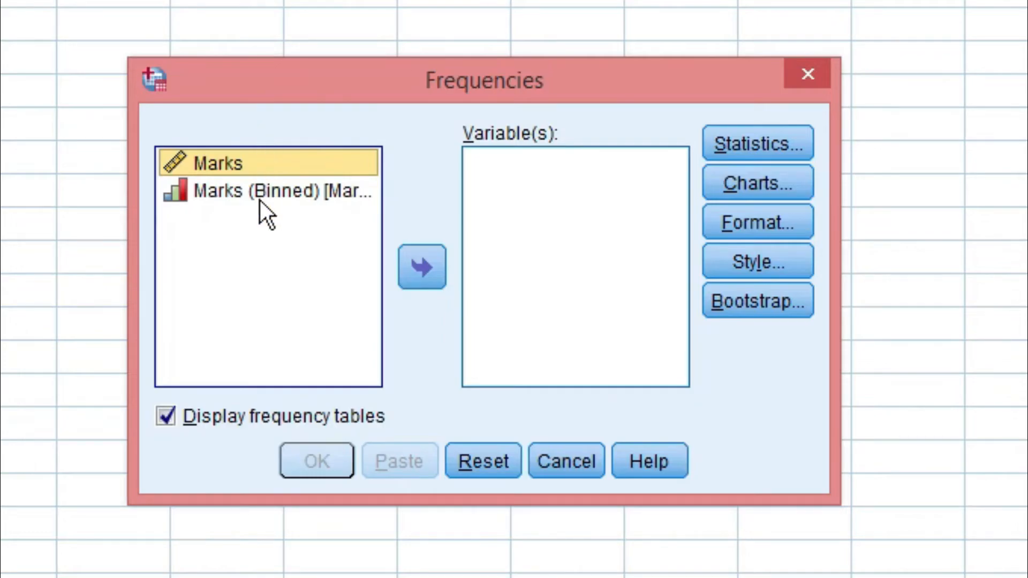
pyautogui.click(277, 190)
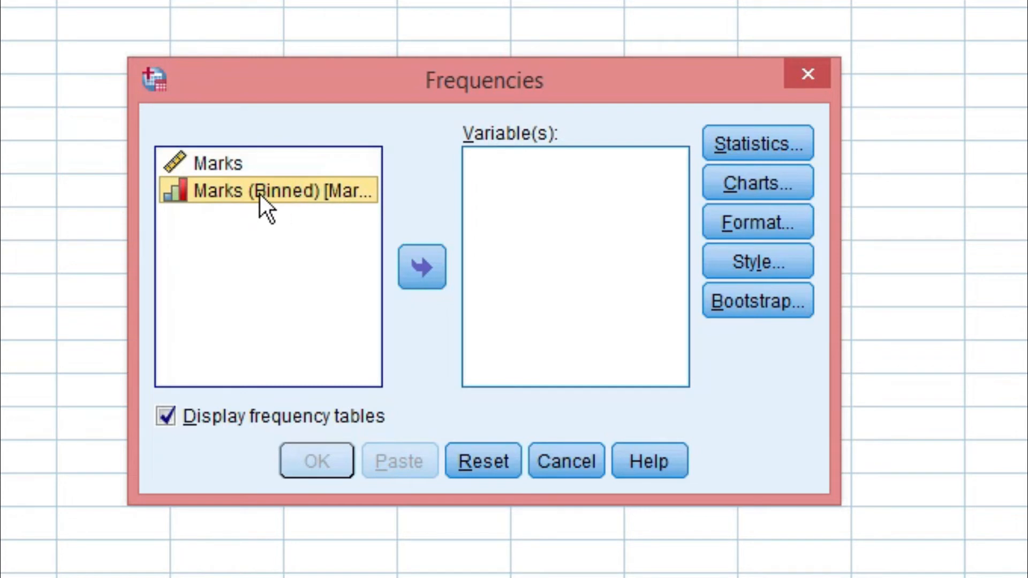
pyautogui.click(426, 265)
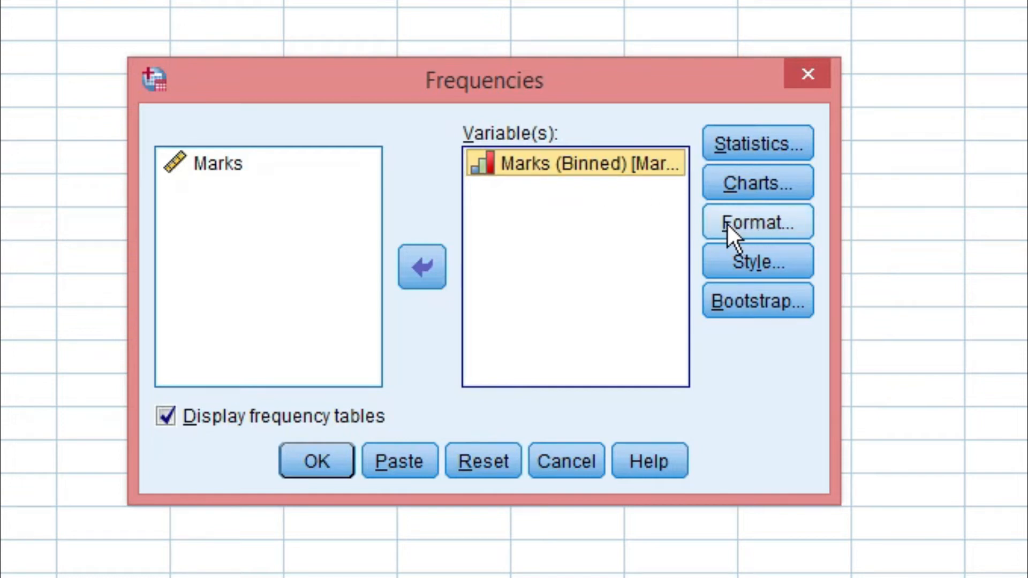
pyautogui.click(772, 224)
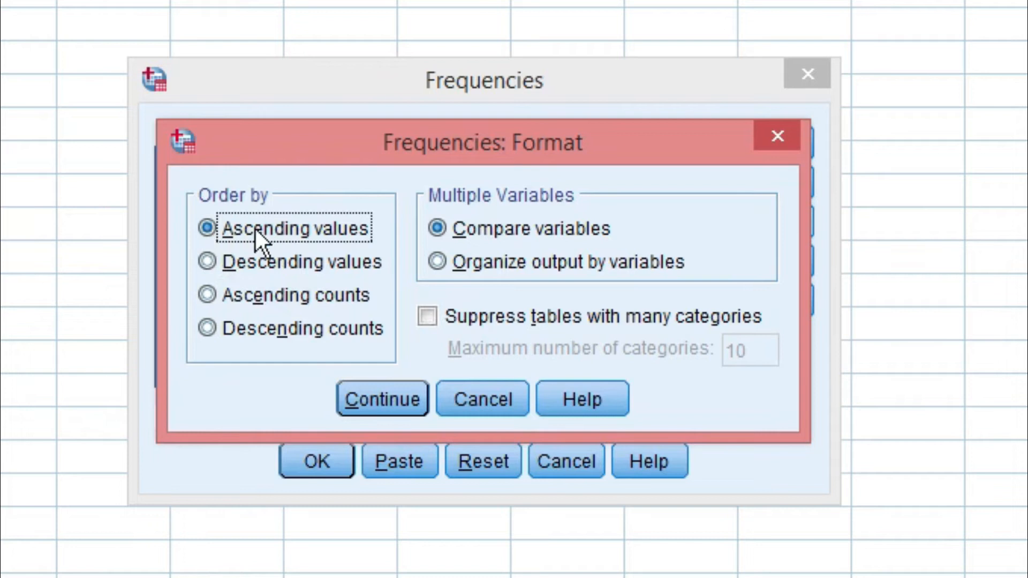
pyautogui.click(375, 402)
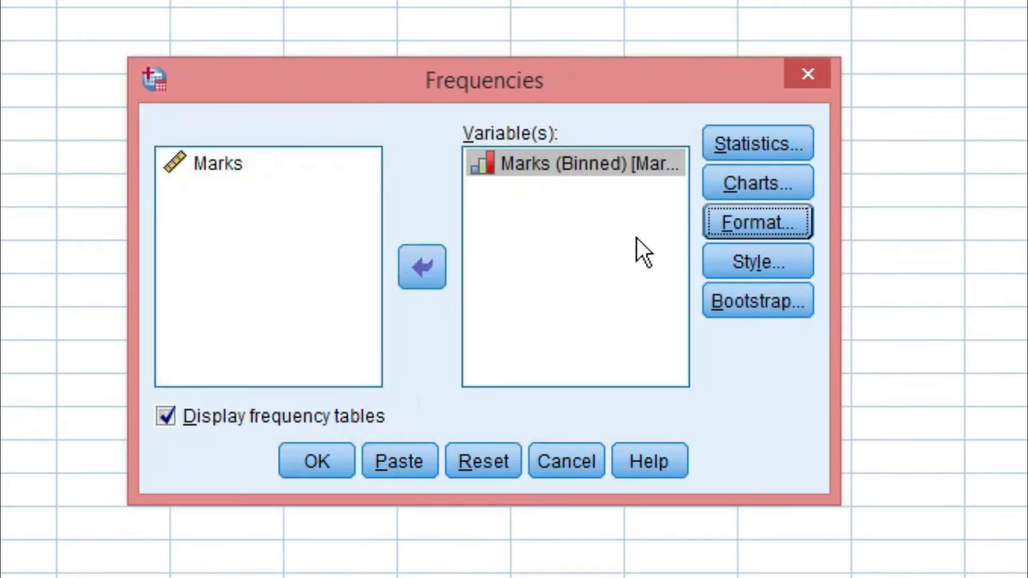
# Add bar charts with frequencies as chart values and run the Frequencies analysis
pyautogui.click(757, 182)
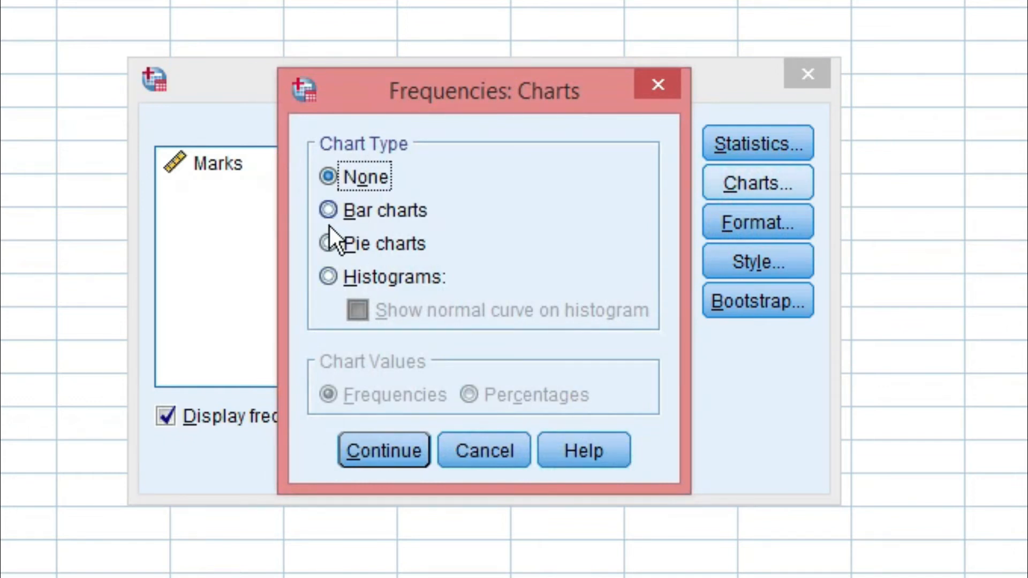
pyautogui.click(326, 210)
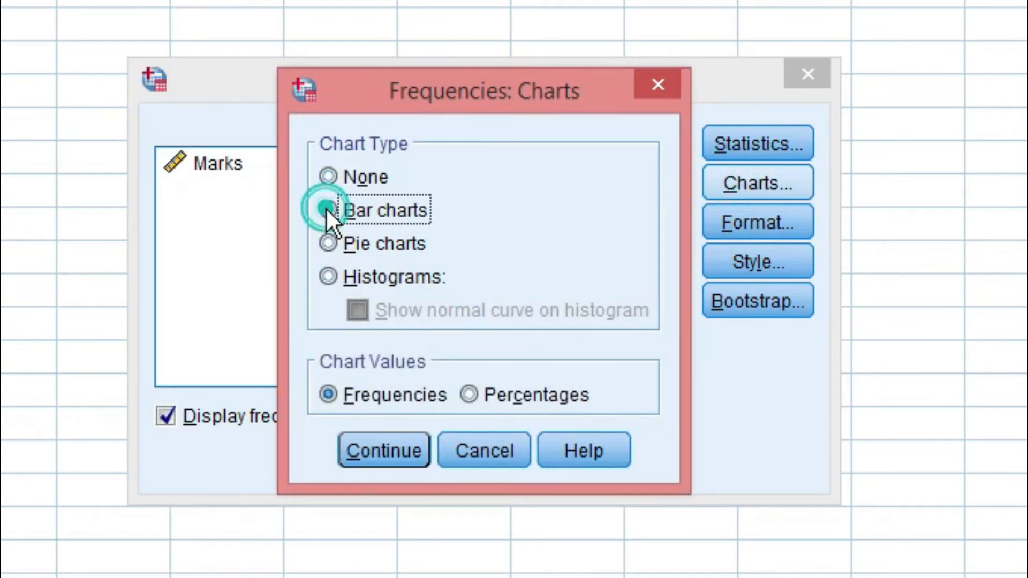
pyautogui.click(391, 452)
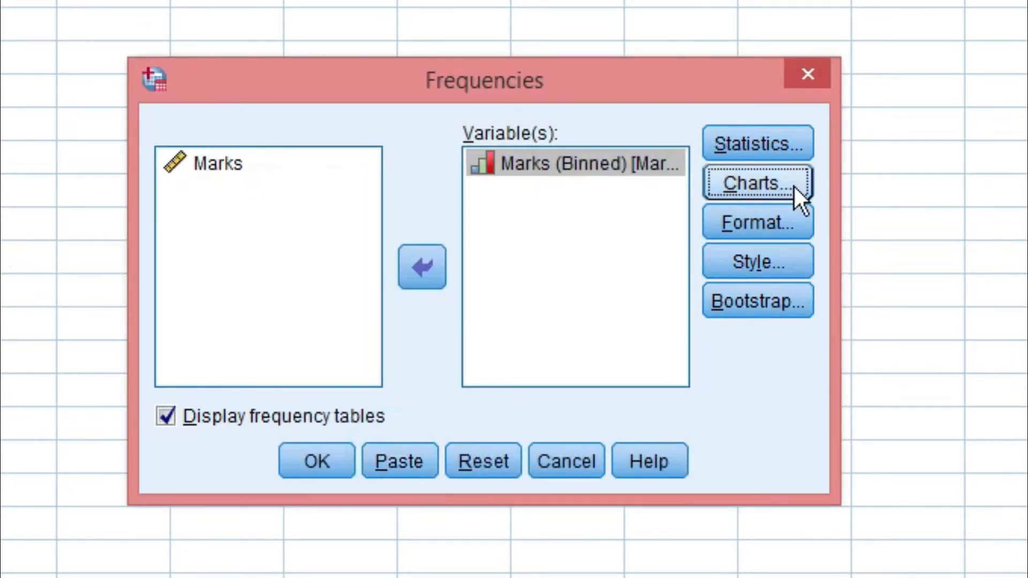
pyautogui.click(322, 457)
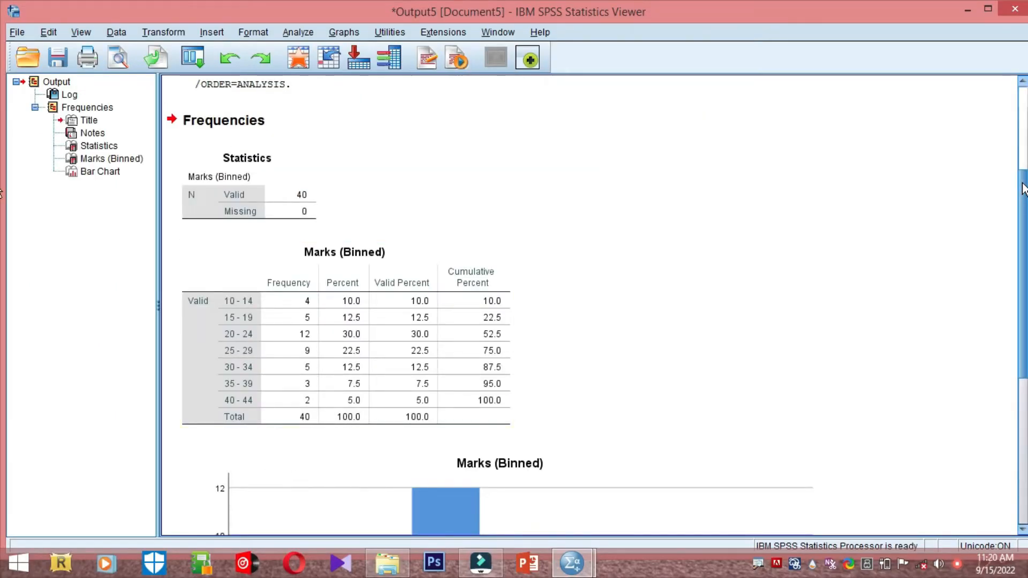
# Copy the class interval and Frequency columns of the Marks (Binned) table and paste them into the blank Word document
pyautogui.moveTo(1023, 184); pyautogui.dragTo(1023, 185)
pyautogui.click(310, 307)
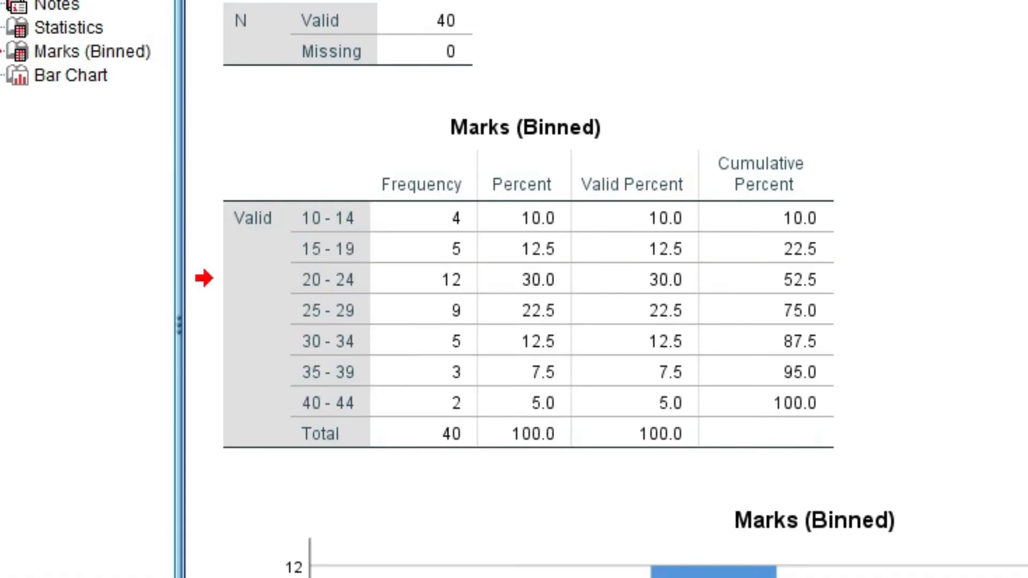
pyautogui.doubleClick(487, 162)
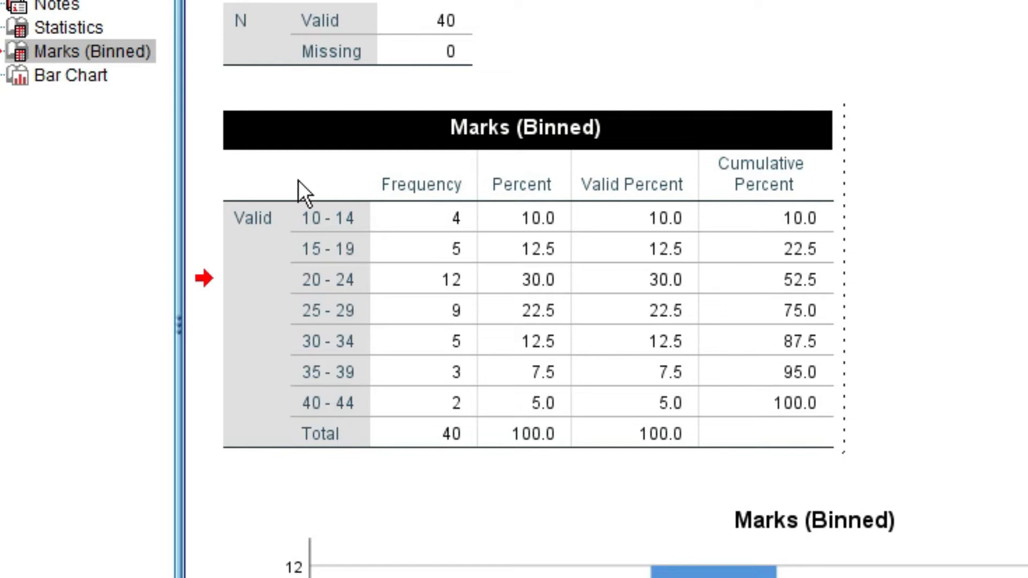
pyautogui.moveTo(262, 185); pyautogui.dragTo(436, 416)
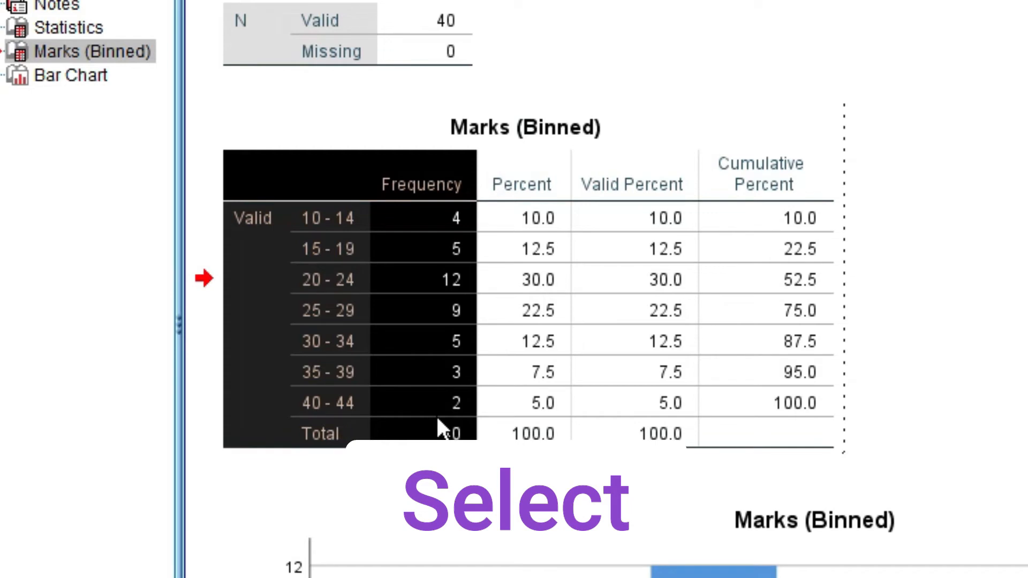
pyautogui.rightClick(305, 222)
pyautogui.click(356, 172)
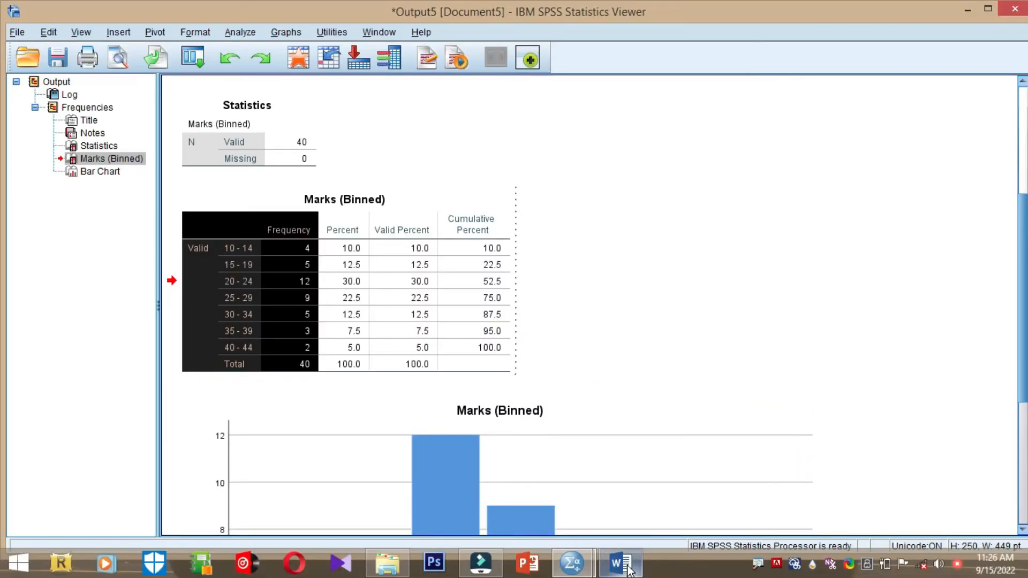
pyautogui.click(622, 563)
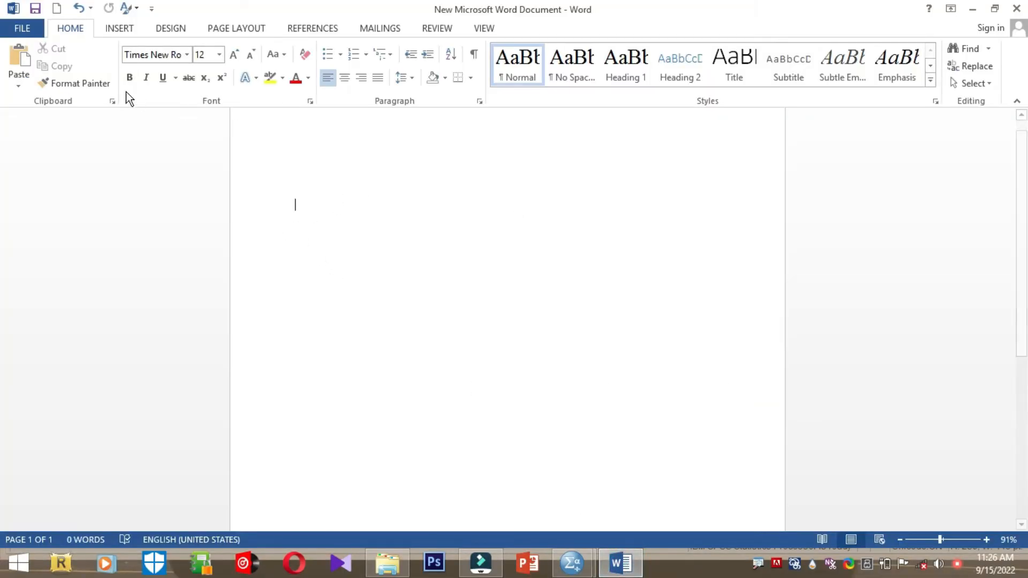
pyautogui.click(18, 56)
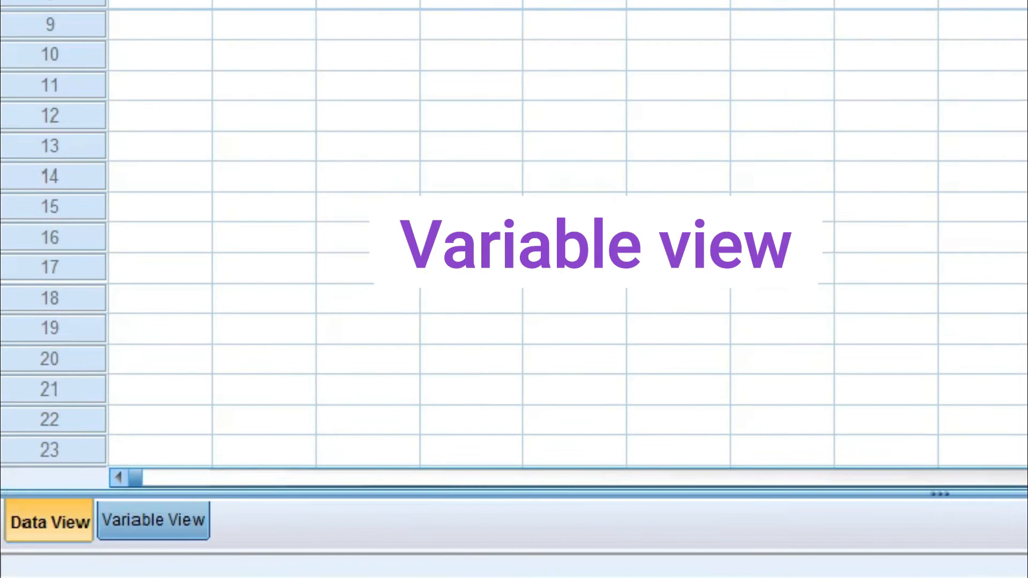
# Define a new variable named Marks in the first row of the variable definitions
pyautogui.click(230, 521)
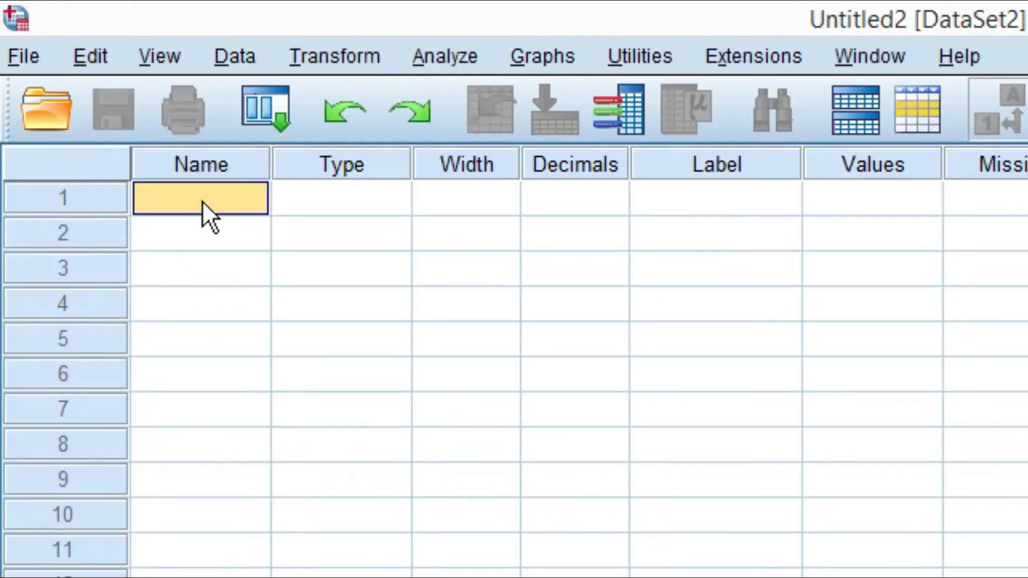
pyautogui.click(202, 201)
pyautogui.write('m')
pyautogui.press('BackSpace')
pyautogui.write('M')
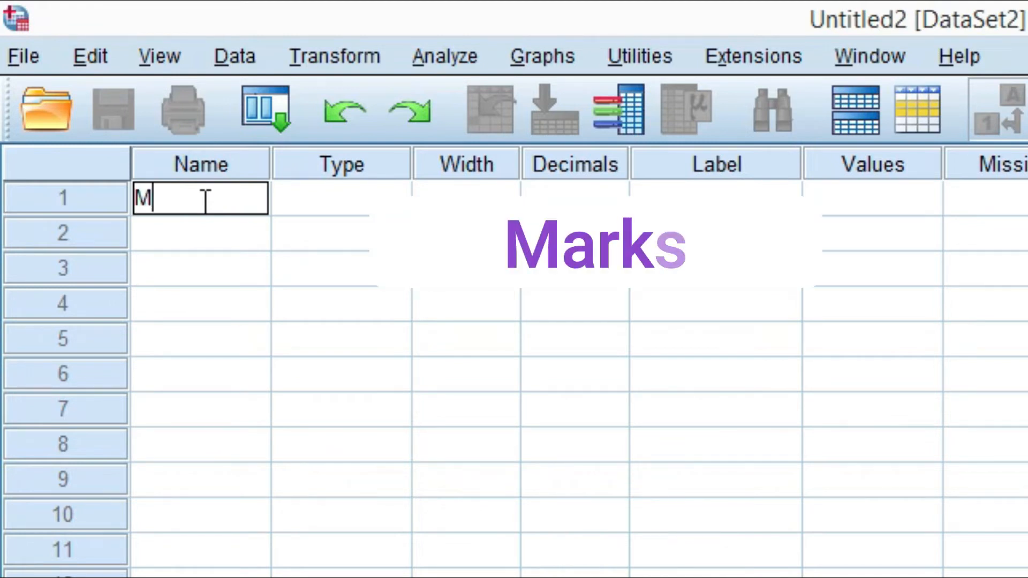
pyautogui.write('ae')
pyautogui.press('BackSpace')
pyautogui.write('rka')
pyautogui.press('BackSpace')
pyautogui.write('s')
pyautogui.press('Tab')
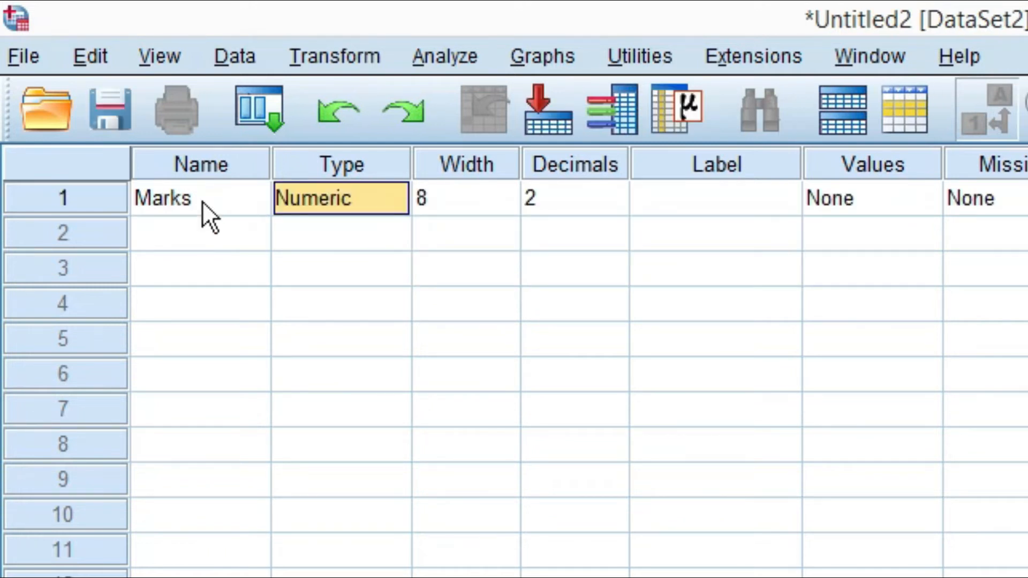
# Set the Marks variable's decimals to 0, keeping its Numeric type and width of 8
pyautogui.press('Tab')
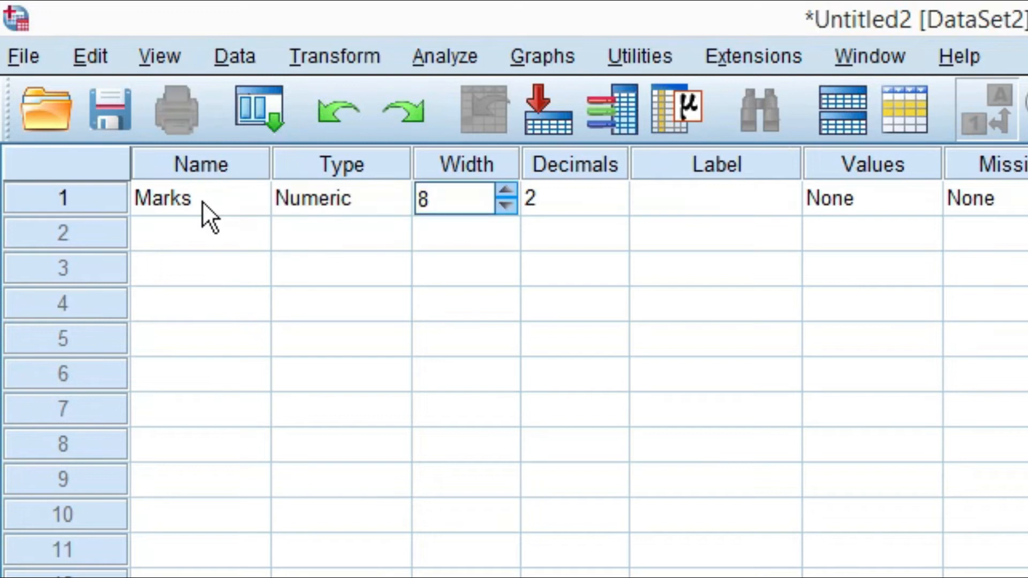
pyautogui.press('Tab')
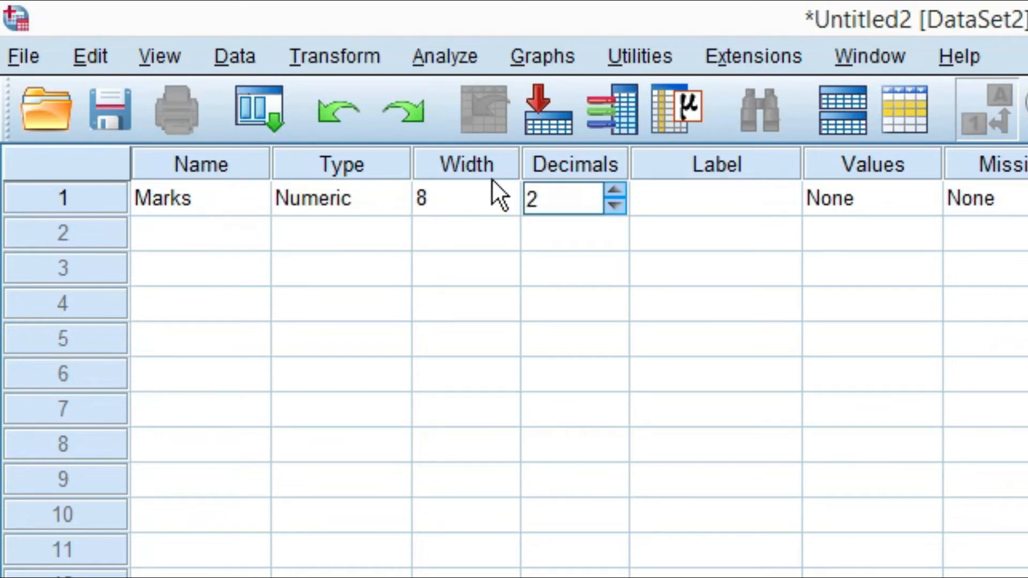
pyautogui.doubleClick(535, 199)
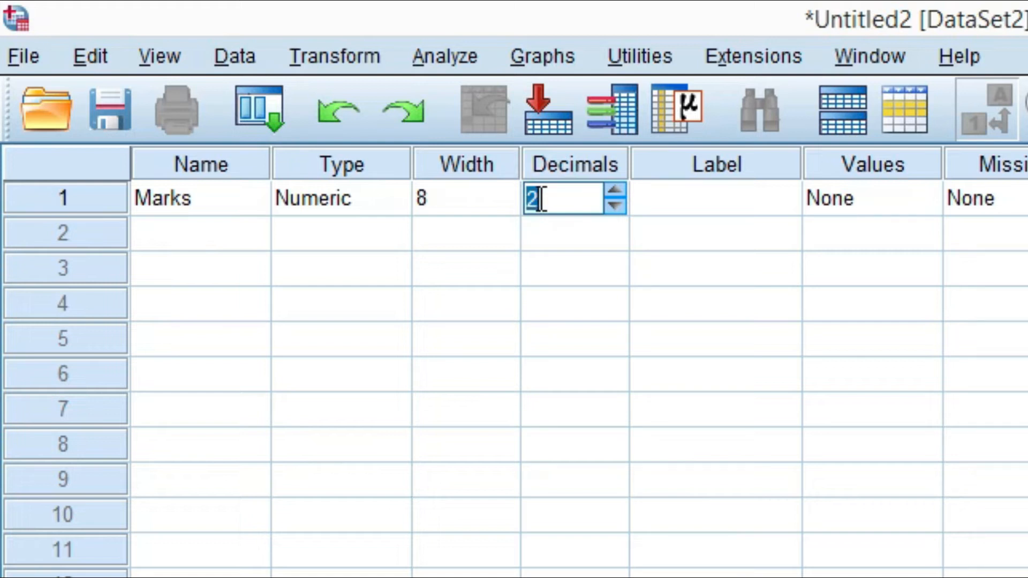
pyautogui.write('0')
pyautogui.press('Tab')
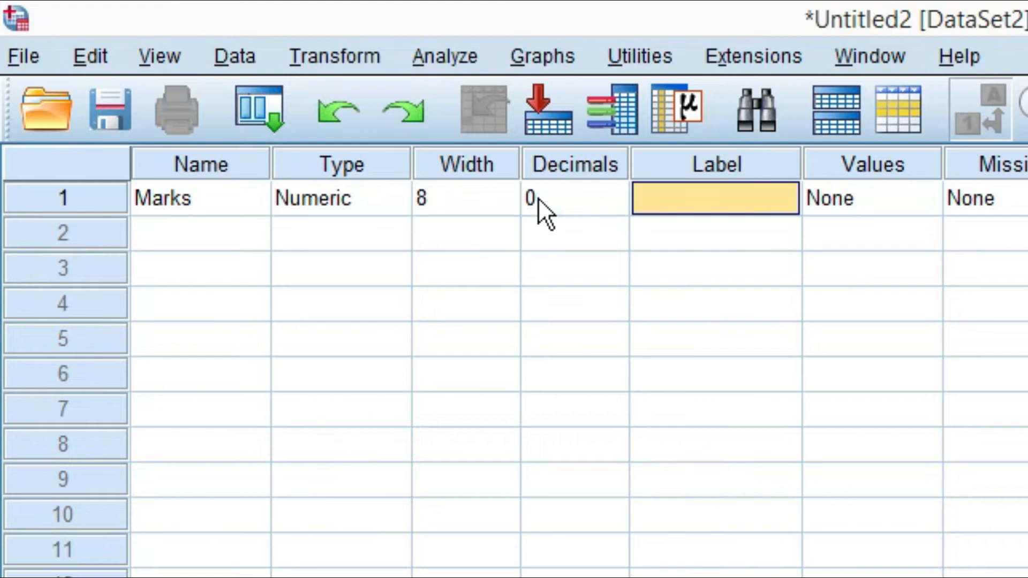
# Keep the Marks variable right-aligned and set its measurement level to Scale
pyautogui.press('Tab')
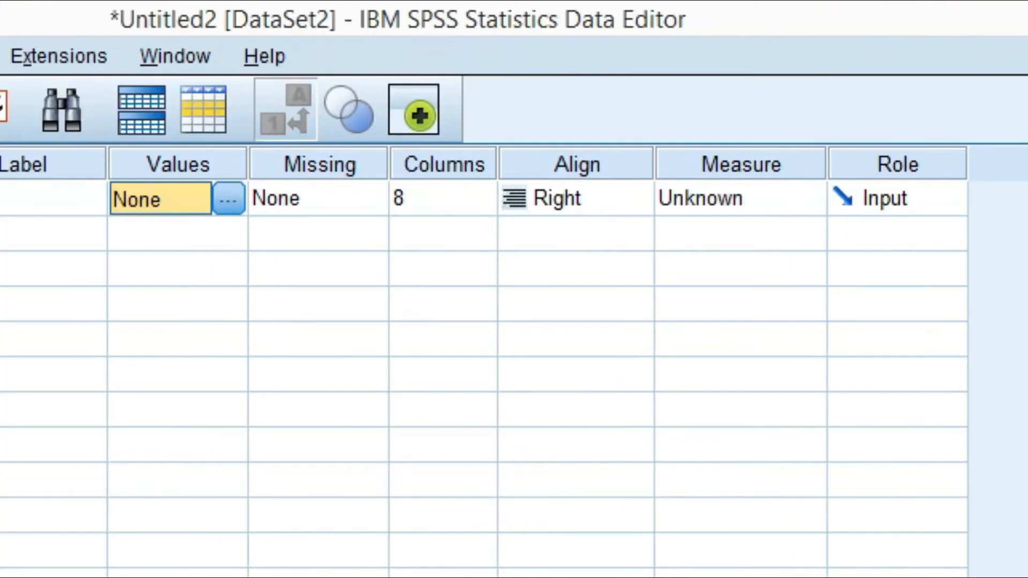
pyautogui.press('Tab')
pyautogui.press('Tab')
pyautogui.press('Tab')
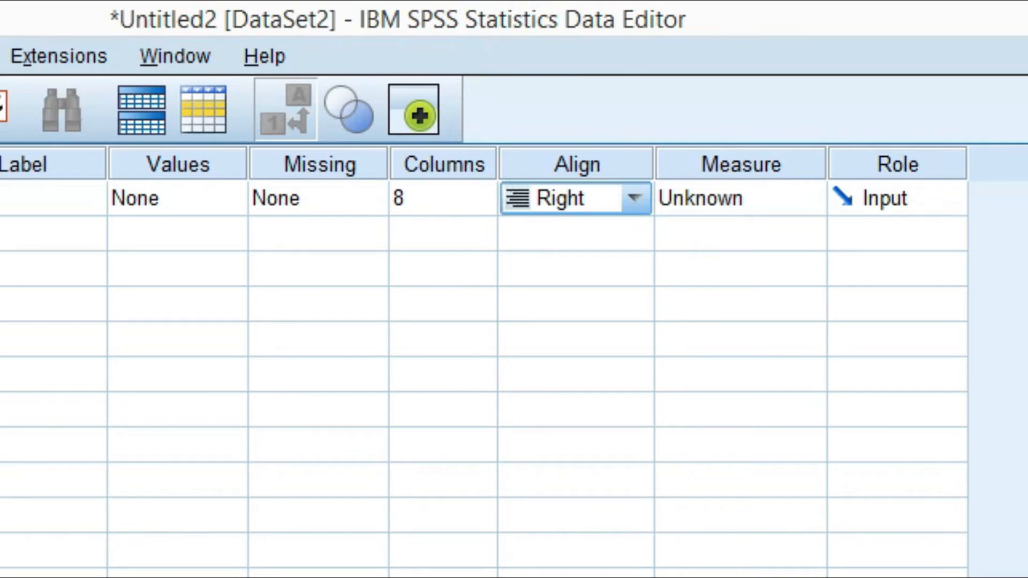
pyautogui.click(636, 199)
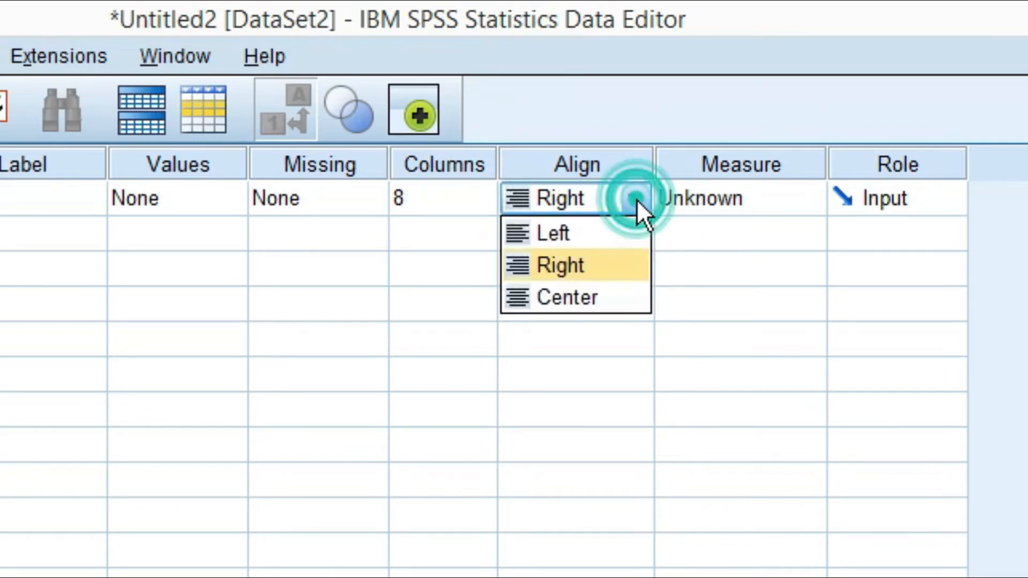
pyautogui.click(631, 199)
pyautogui.click(696, 198)
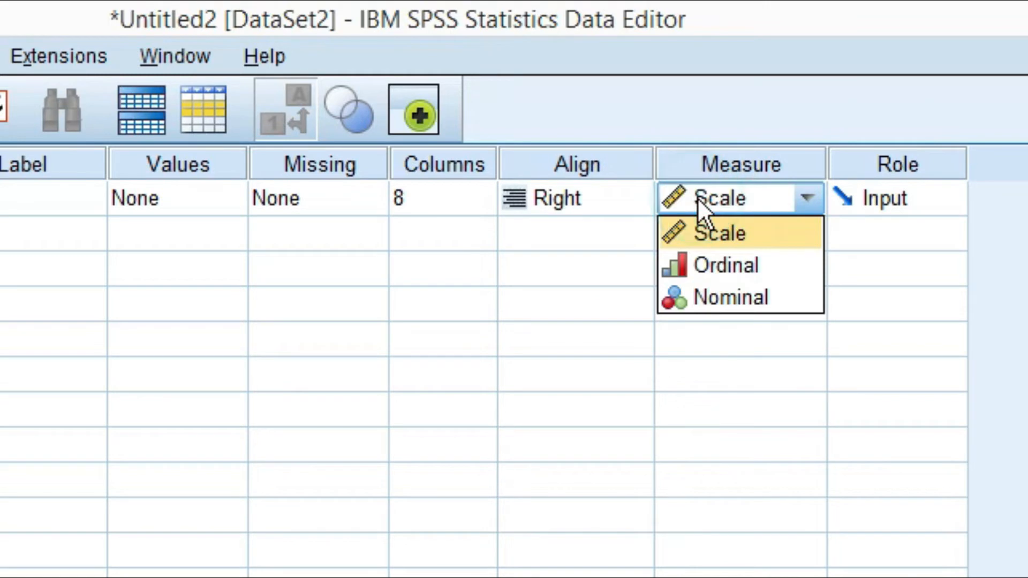
pyautogui.click(698, 200)
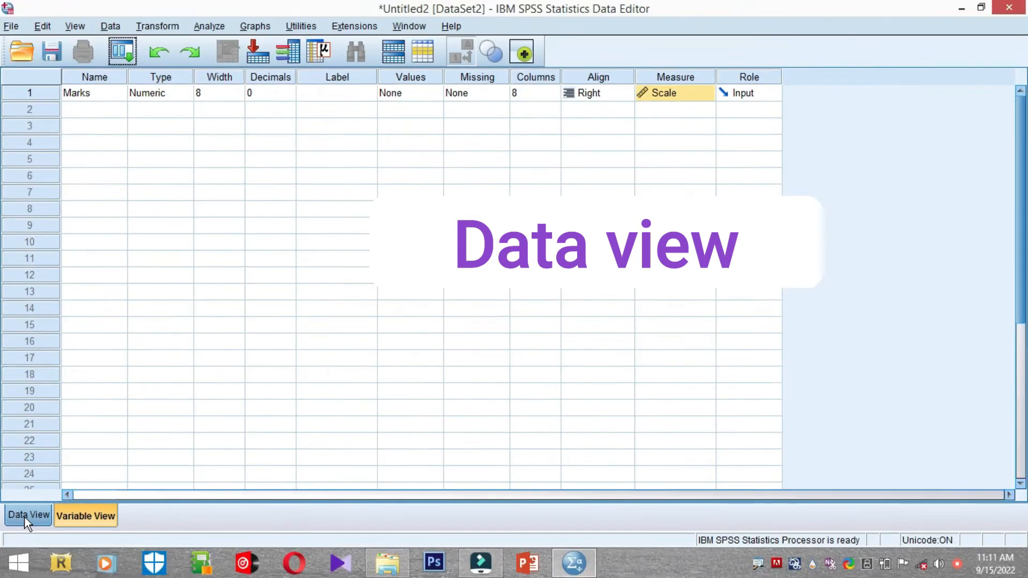
# Switch to the data sheet and enter 10, 12, 12 and 14 in rows 1 to 4 of the Marks column
pyautogui.click(54, 527)
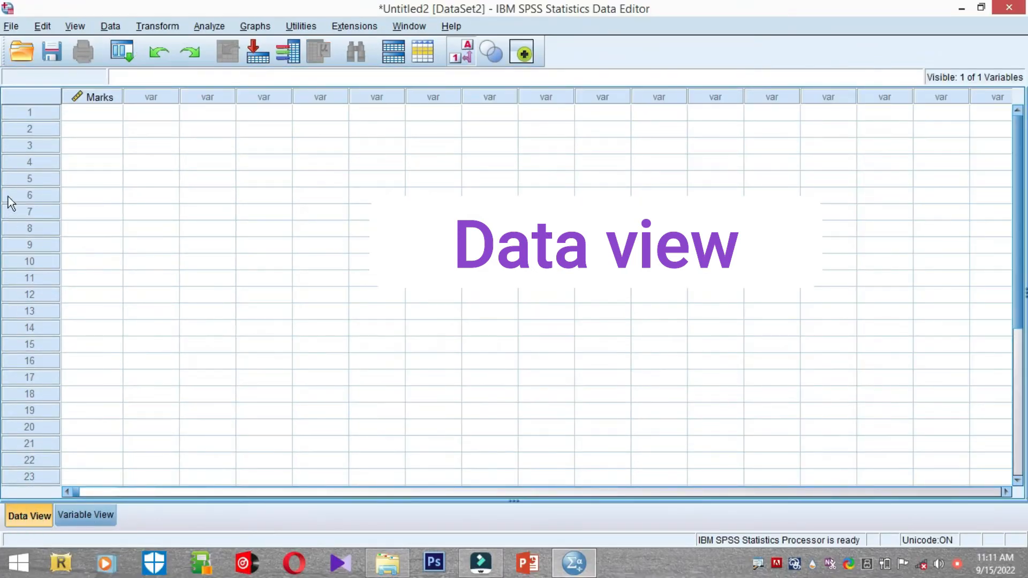
pyautogui.click(84, 119)
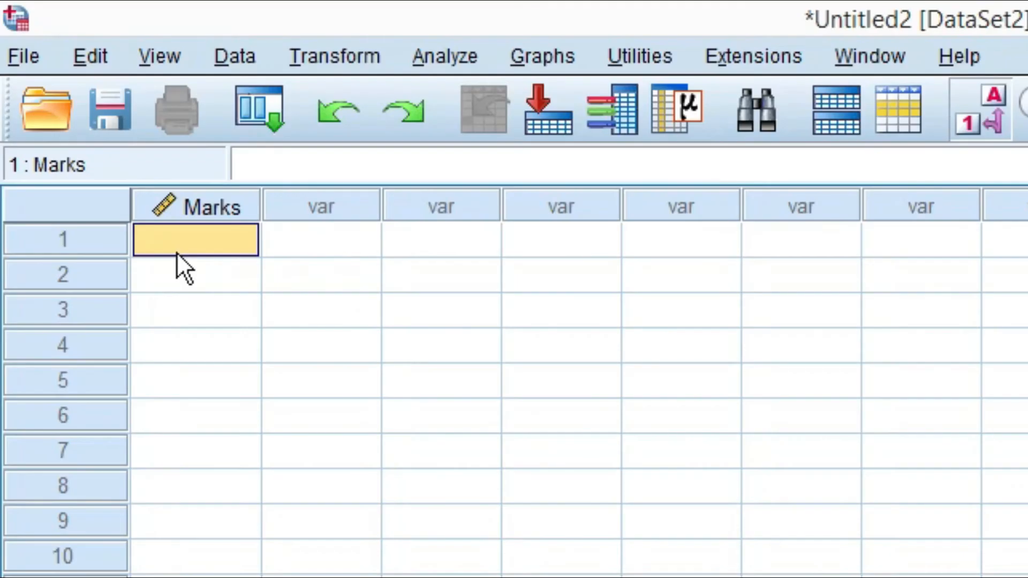
pyautogui.write('10')
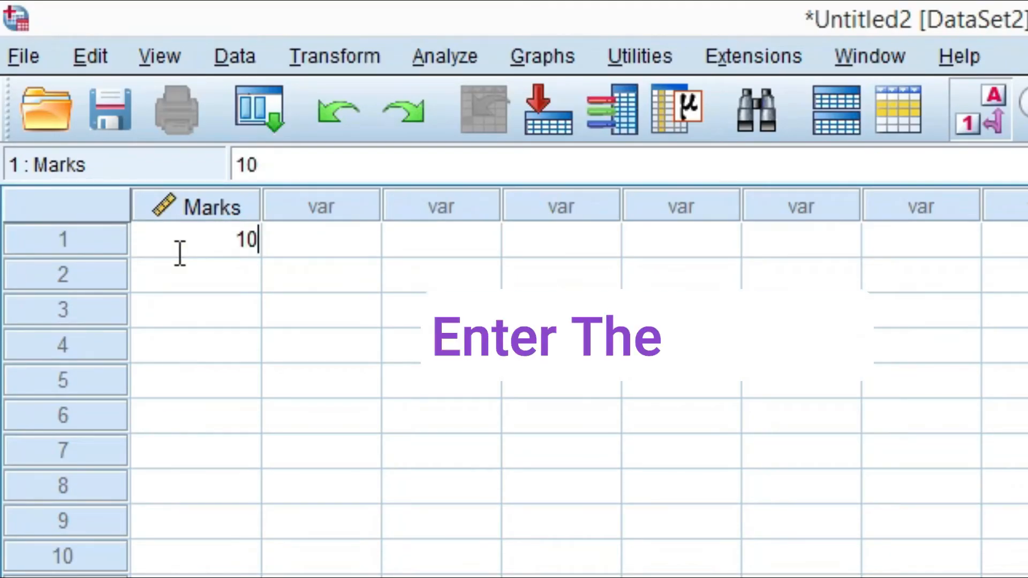
pyautogui.press('Return')
pyautogui.write('12')
pyautogui.press('Return')
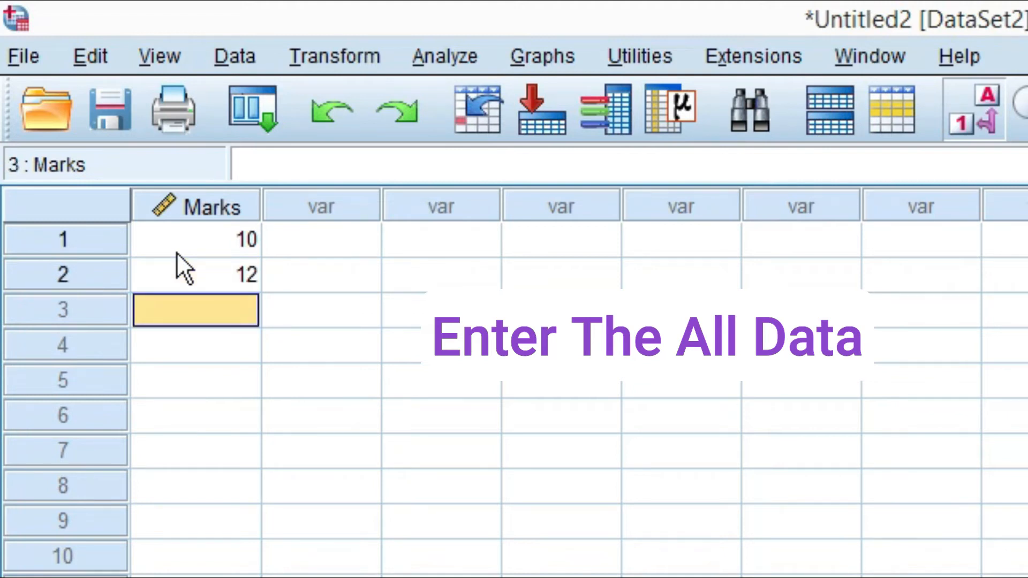
pyautogui.write('12')
pyautogui.press('Return')
pyautogui.write('1')
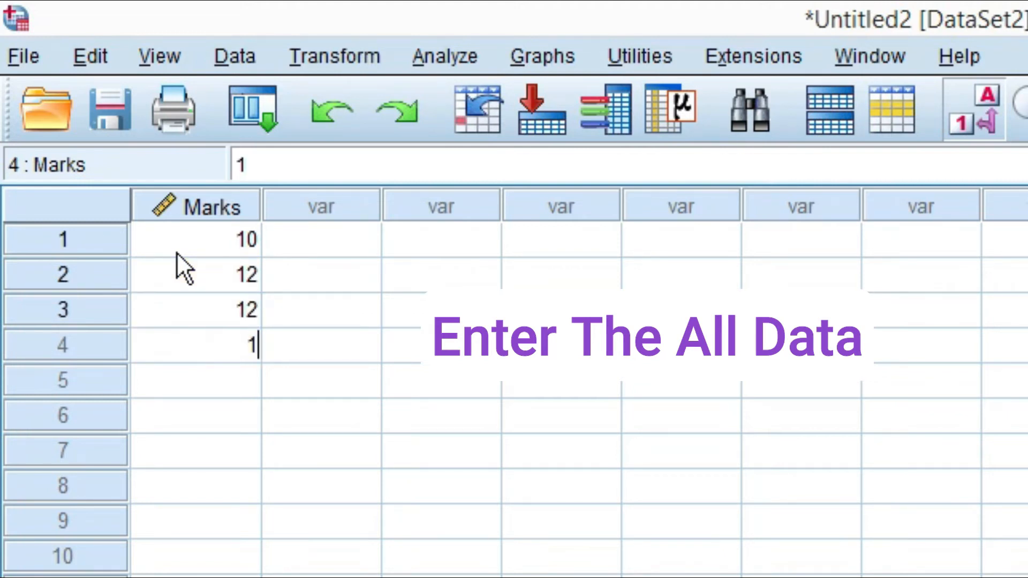
pyautogui.write('4')
pyautogui.press('Return')
# Continue the Marks column by entering 16 in rows 5 to 7 and 18 in row 8
pyautogui.write('1')
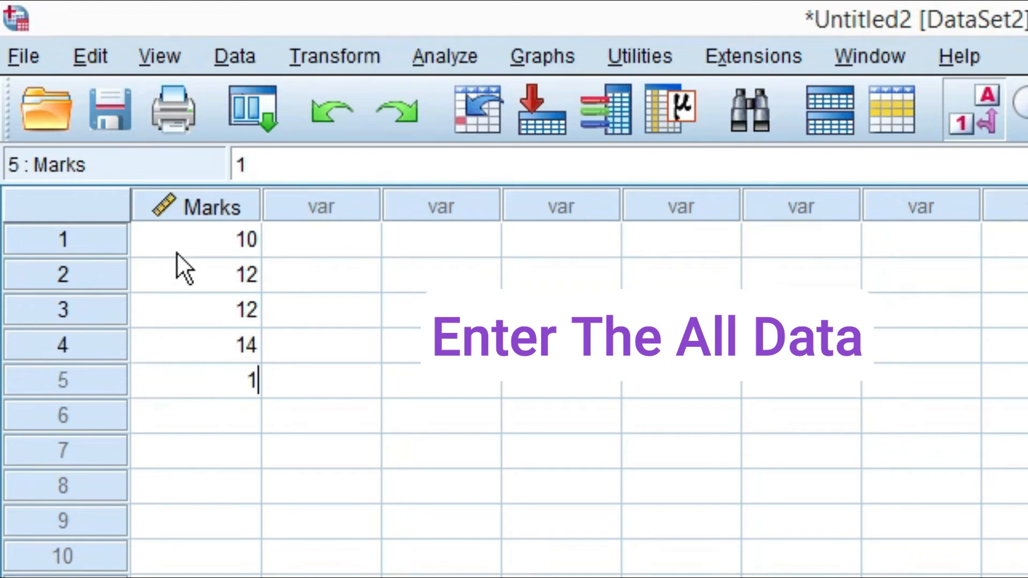
pyautogui.write('6')
pyautogui.press('Return')
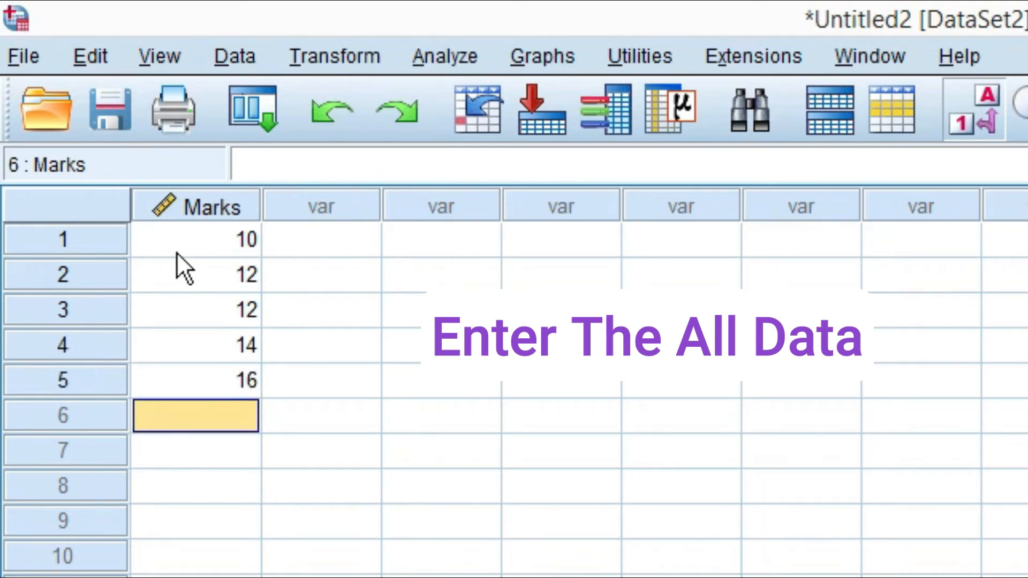
pyautogui.write('1')
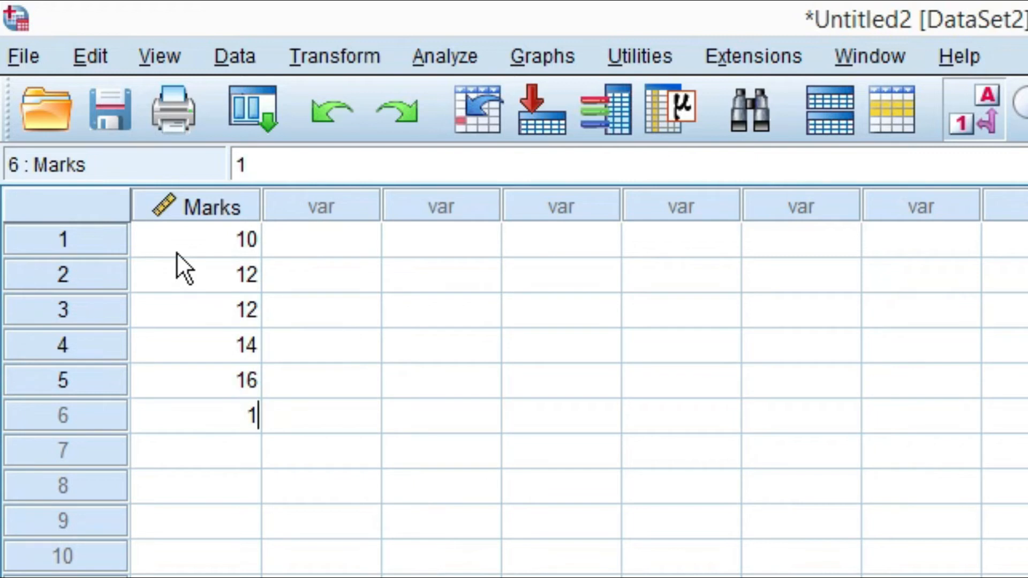
pyautogui.write('6')
pyautogui.press('Return')
pyautogui.write('16')
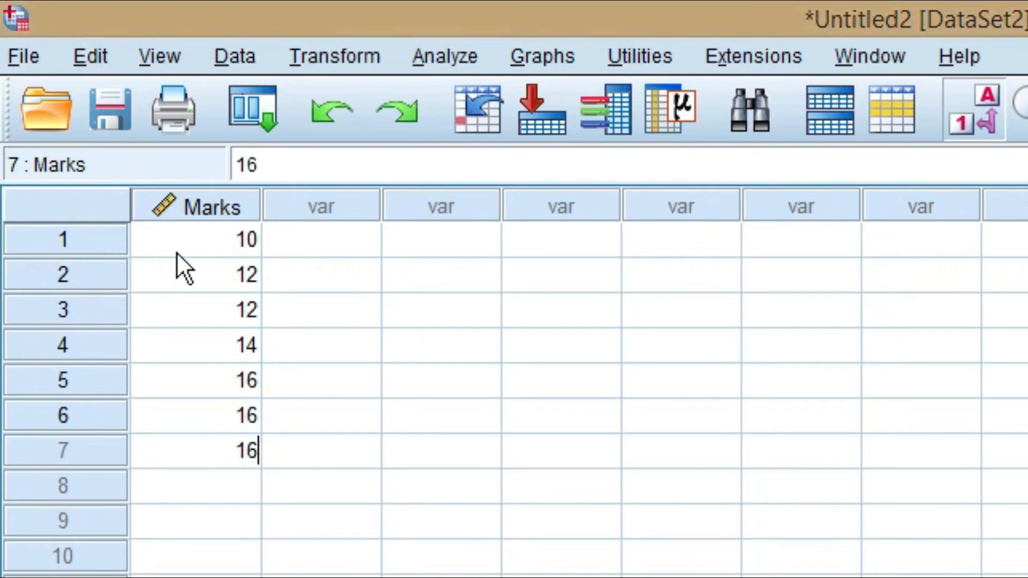
pyautogui.press('Return')
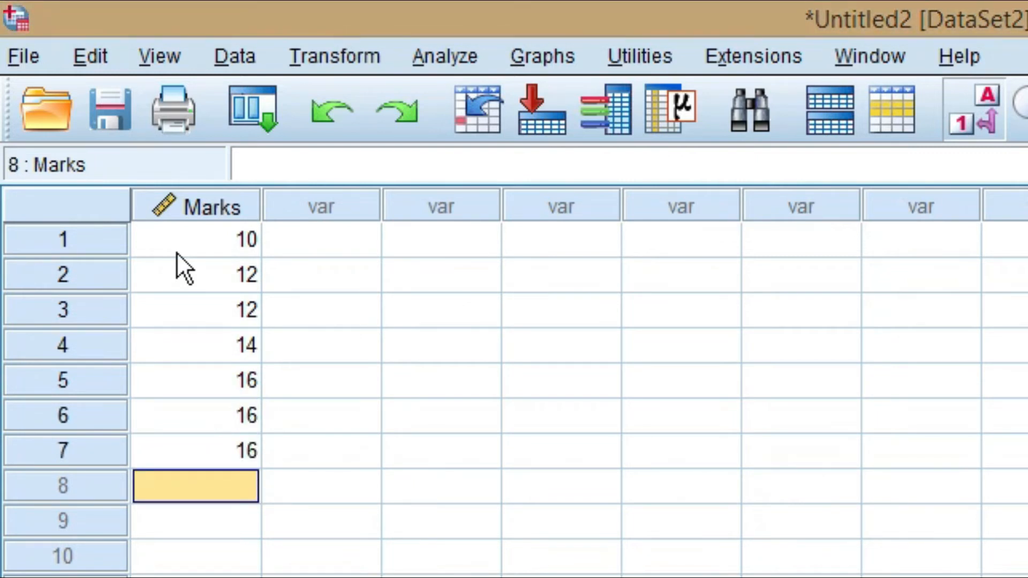
pyautogui.write('18')
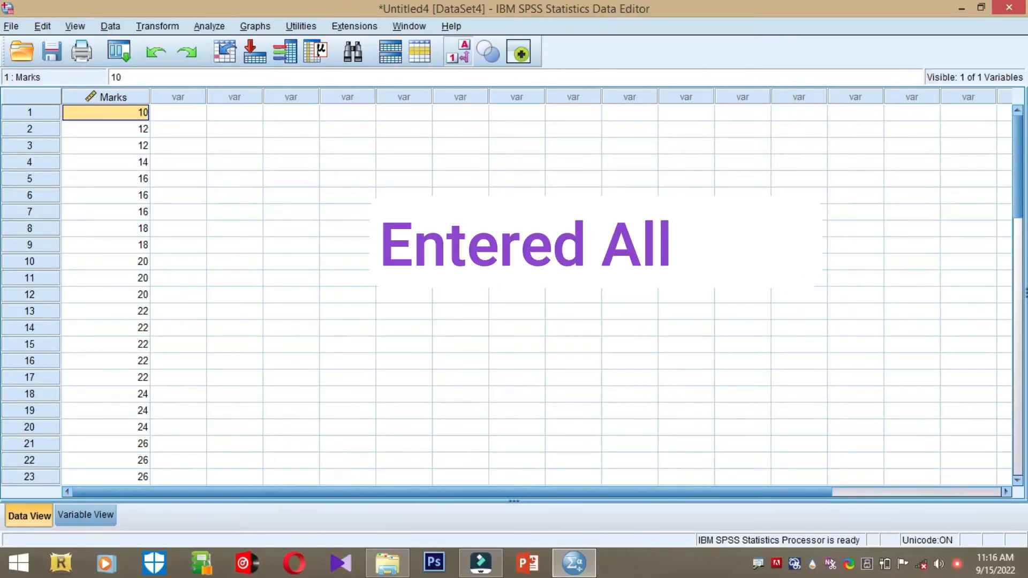
# Look through the entered Marks values down the column and return to the first rows
pyautogui.press('Down')
pyautogui.press('Down')
pyautogui.press('Down')
pyautogui.press('Down')
pyautogui.press('Down')
pyautogui.press('Down')
pyautogui.press('Down')
pyautogui.press('Down')
pyautogui.press('Down')
pyautogui.press('Down')
pyautogui.press('Down')
pyautogui.press('Down')
pyautogui.press('Down')
pyautogui.press('Down')
pyautogui.press('Down')
pyautogui.press('Down')
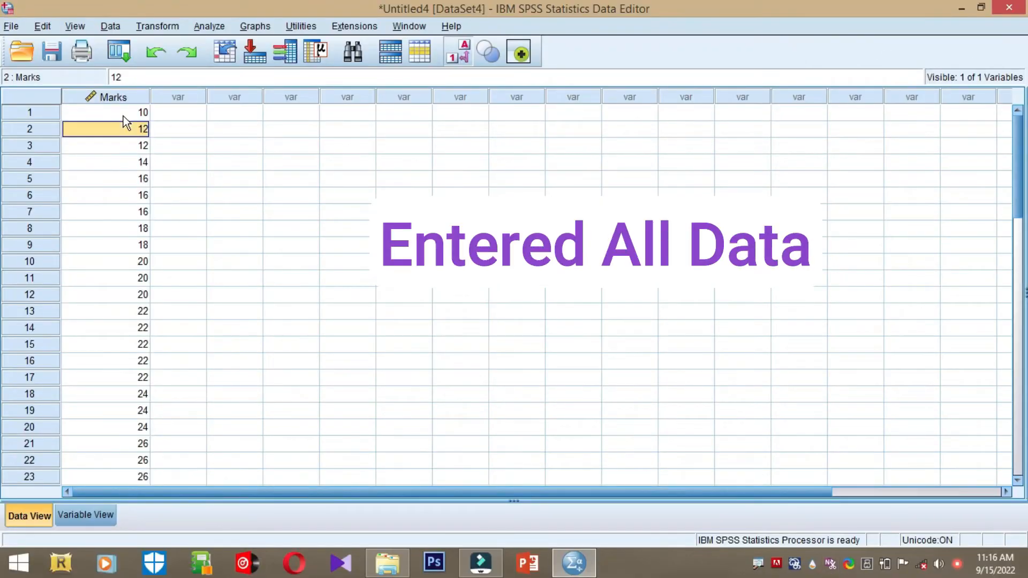
pyautogui.press('Down')
pyautogui.press('Down')
pyautogui.press('Down')
pyautogui.press('Down')
pyautogui.press('Down')
pyautogui.press('Down')
pyautogui.press('Down')
pyautogui.press('Down')
pyautogui.press('Down')
pyautogui.press('Down')
pyautogui.press('Down')
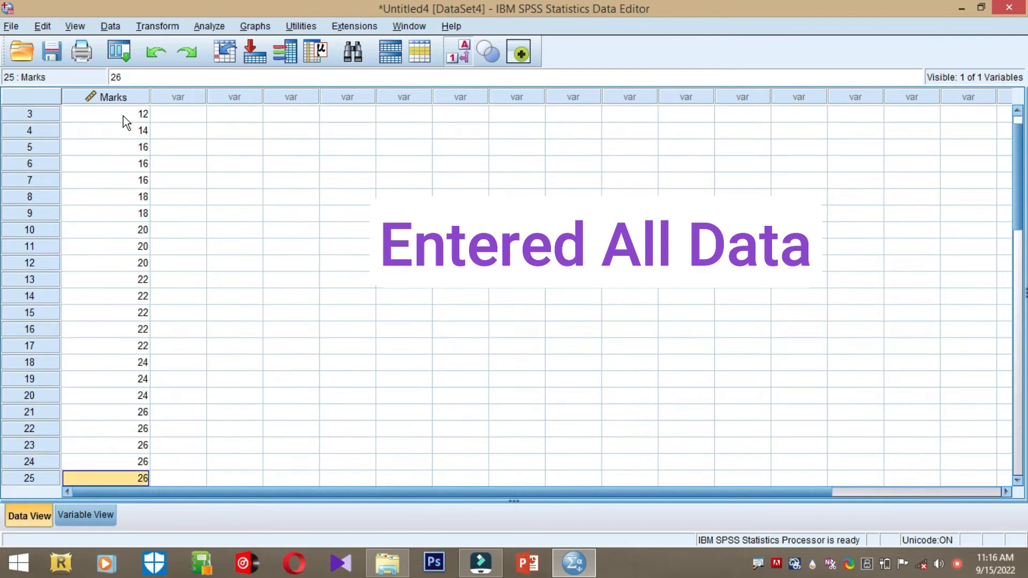
pyautogui.moveTo(1017, 176)
pyautogui.mouseDown()
pyautogui.moveTo(1007, 269)
pyautogui.moveTo(1019, 163)
pyautogui.mouseUp()
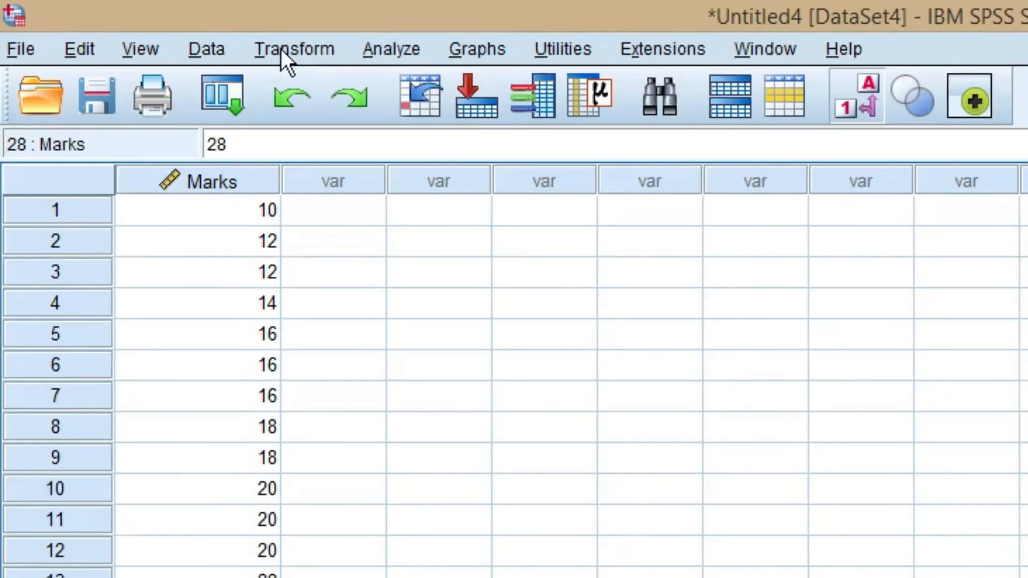
# Start Visual Binning with Marks as the variable to bin and scan its data
pyautogui.click(281, 48)
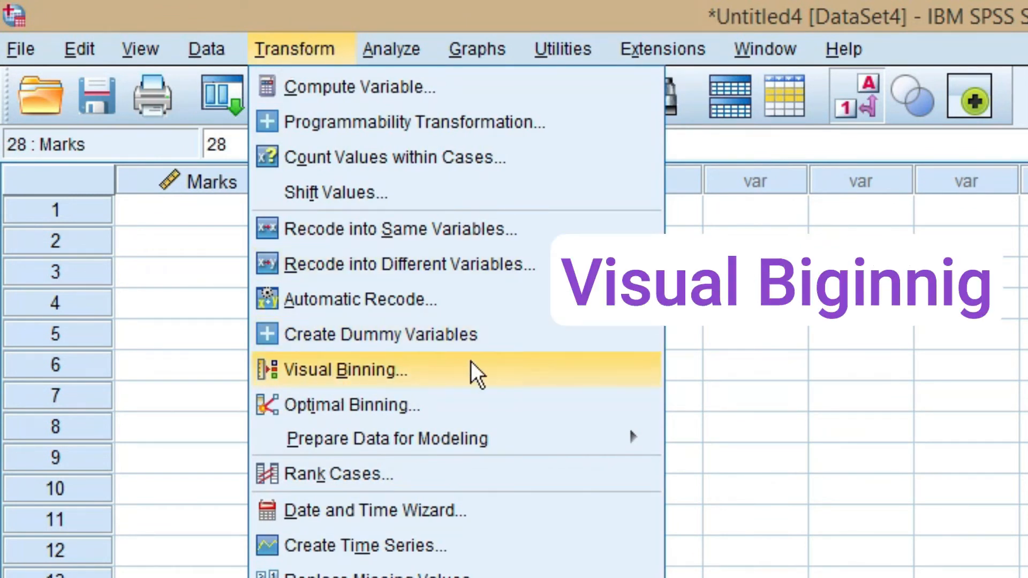
pyautogui.click(416, 367)
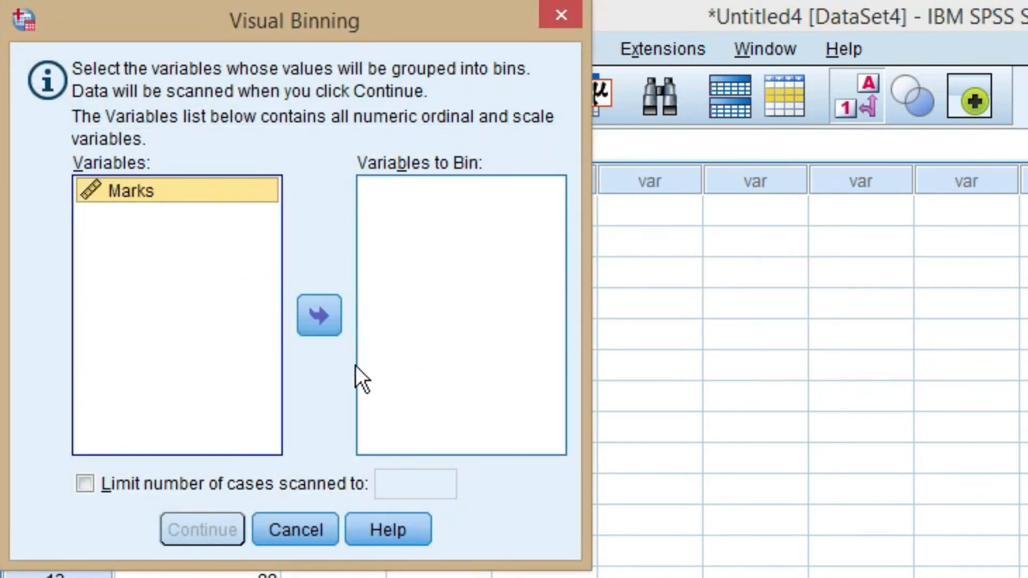
pyautogui.click(326, 317)
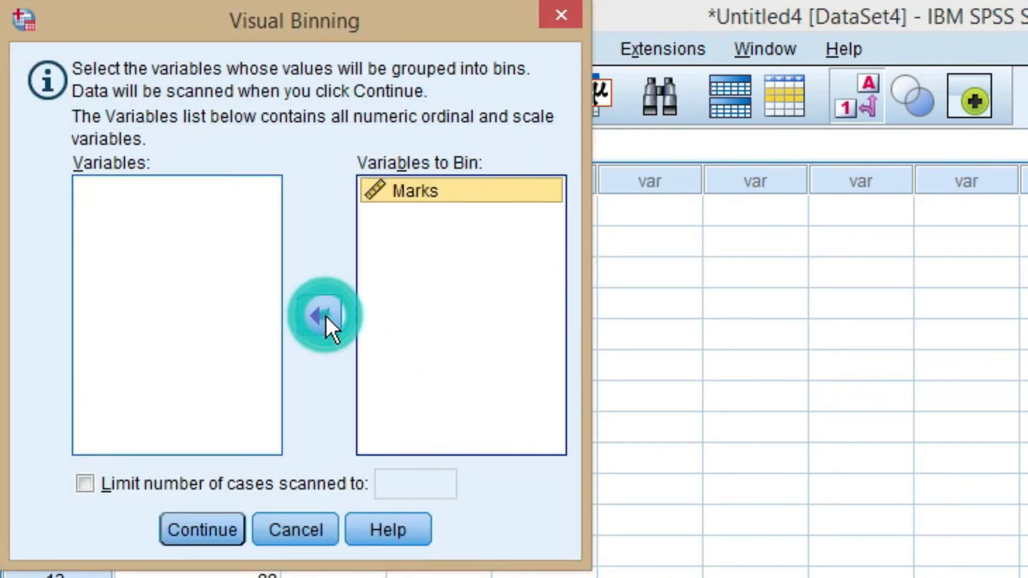
pyautogui.click(200, 531)
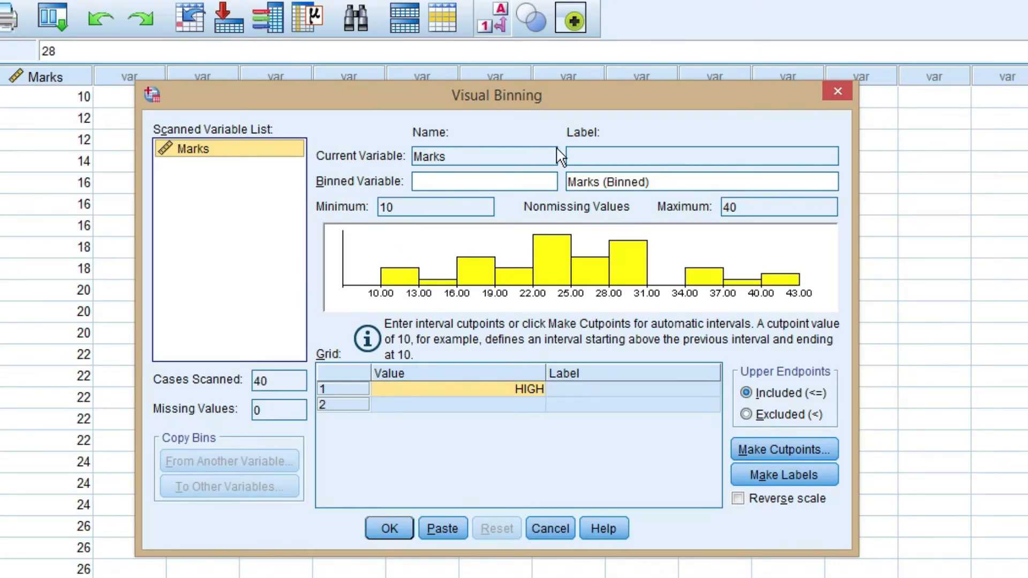
# Name the binned variable Marks_Group
pyautogui.click(454, 178)
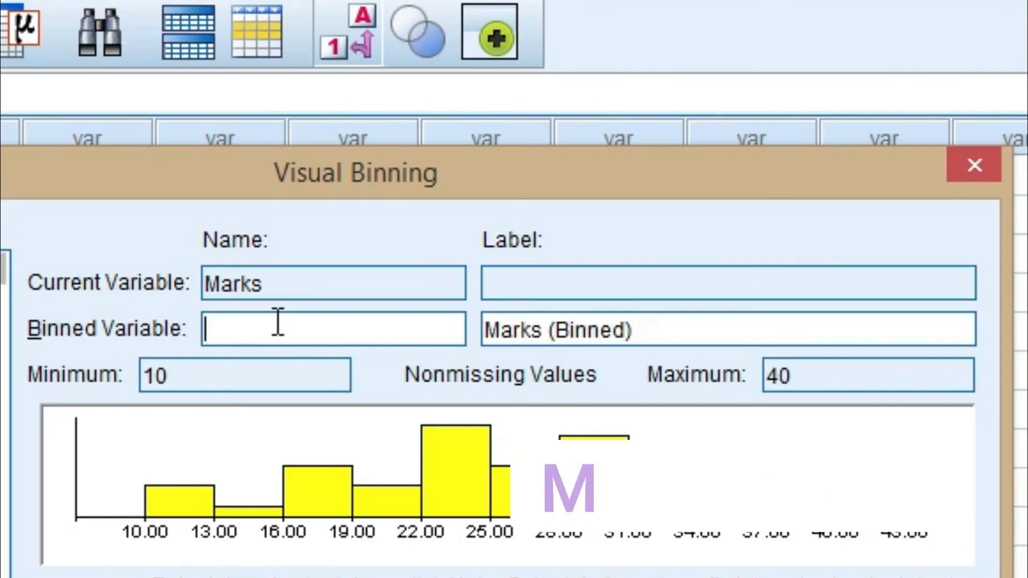
pyautogui.write('Marks')
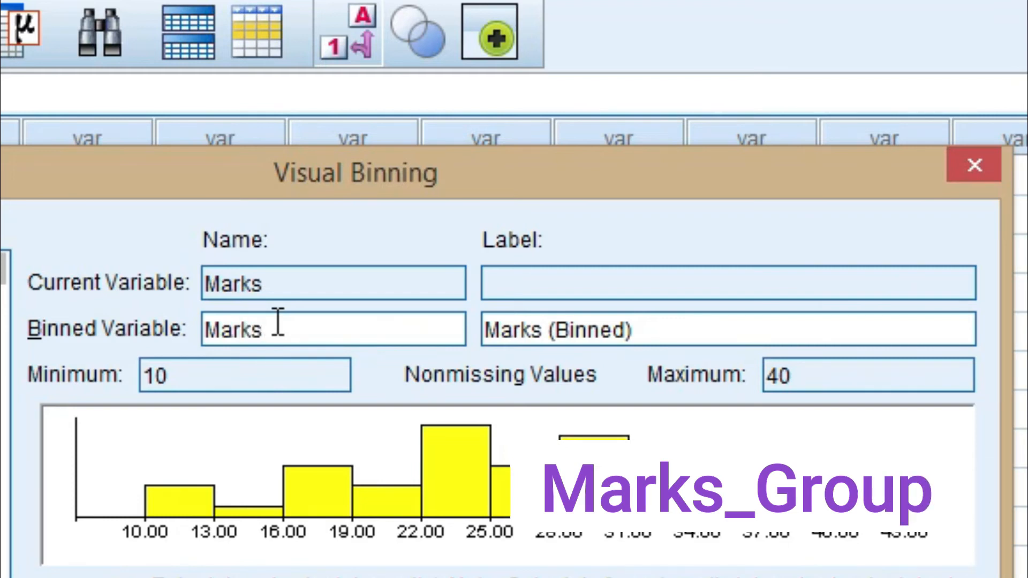
pyautogui.write('_Grop')
pyautogui.press('BackSpace')
pyautogui.write('up')
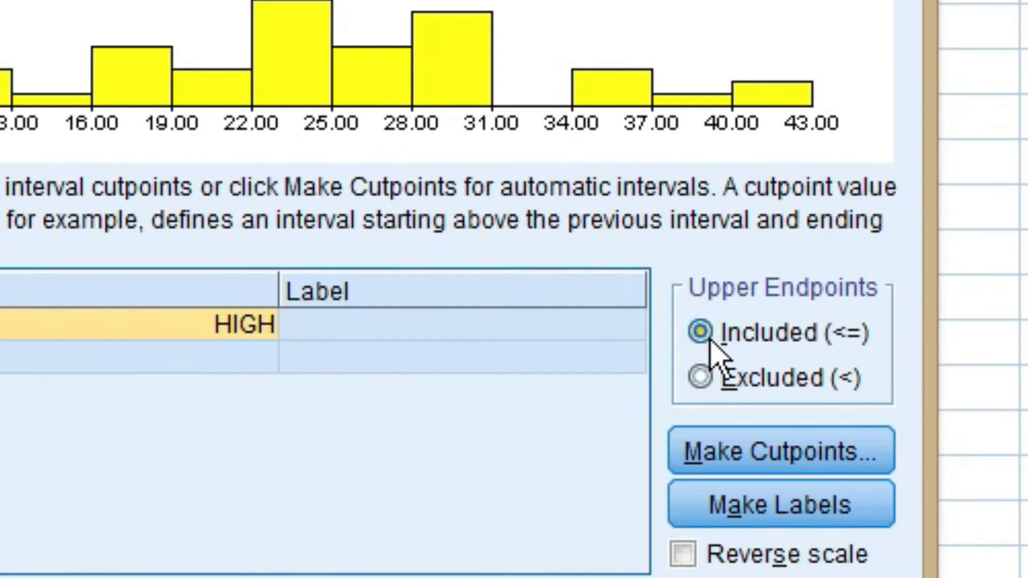
# Compare the upper endpoint options and set the bins' upper endpoints to Excluded (<)
pyautogui.click(655, 342)
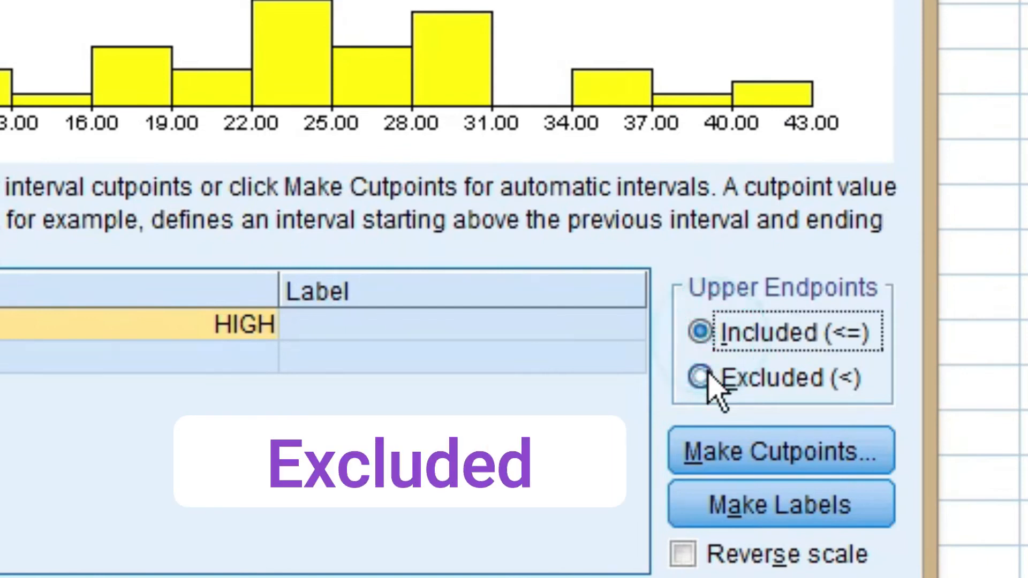
pyautogui.click(706, 375)
pyautogui.click(708, 331)
pyautogui.click(712, 376)
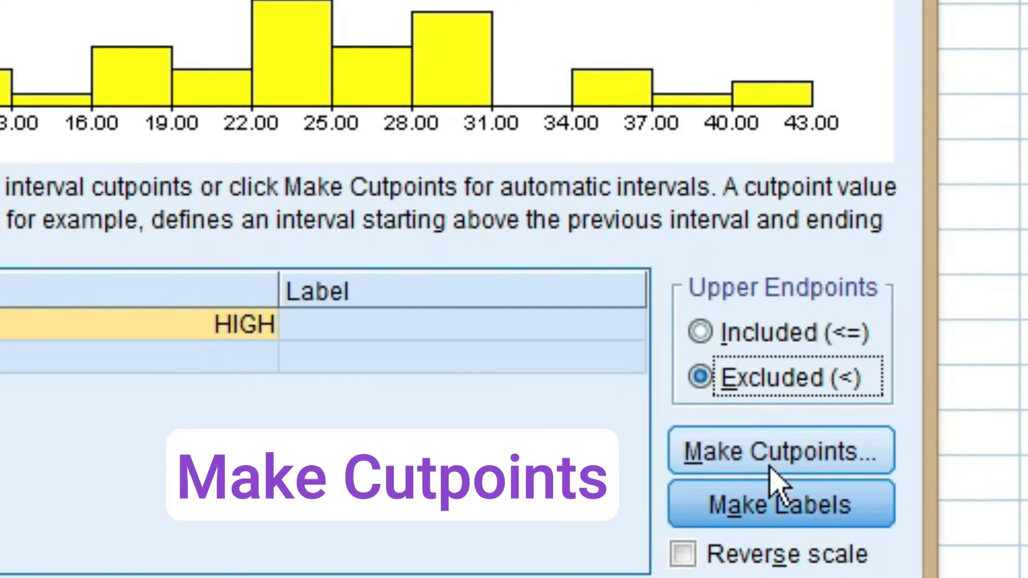
# Define equal width cutpoints with a first cutpoint location of 10 and a width of 5
pyautogui.click(749, 463)
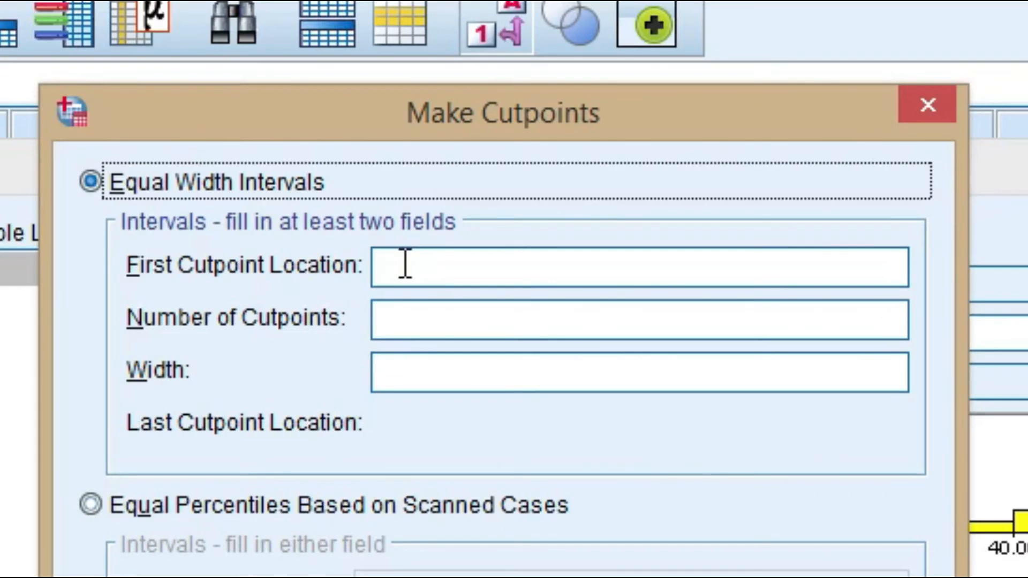
pyautogui.click(422, 150)
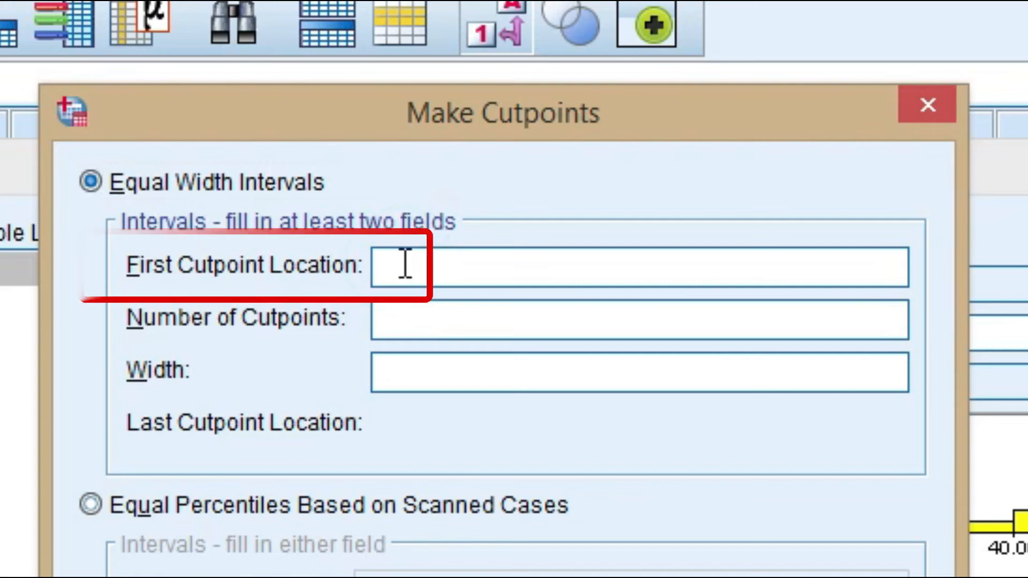
pyautogui.write('10')
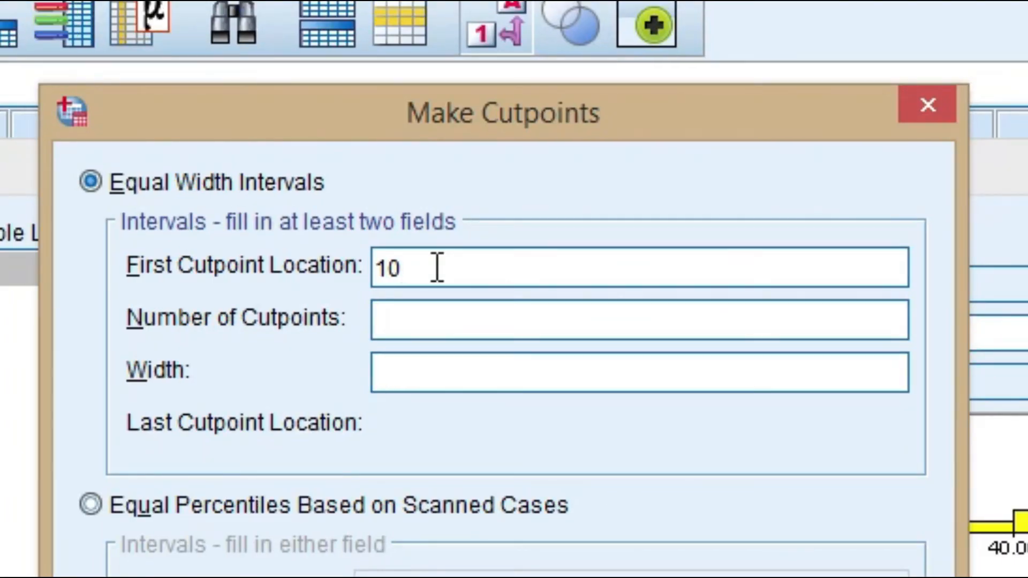
pyautogui.click(396, 368)
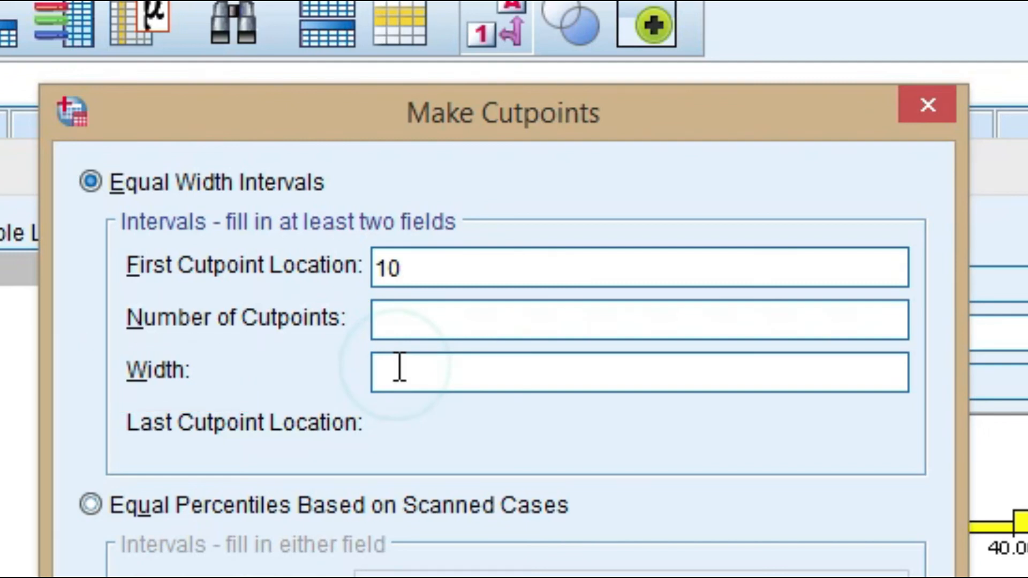
pyautogui.write('5')
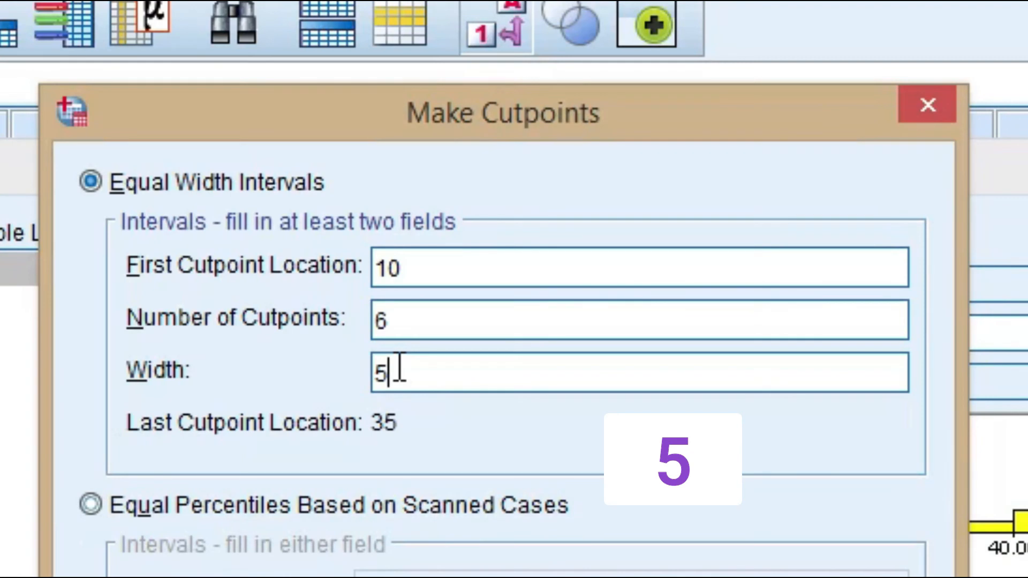
# Set the number of cutpoints to 8 and apply the cutpoint definitions to the bins
pyautogui.click(409, 322)
pyautogui.click(412, 367)
pyautogui.click(397, 324)
pyautogui.doubleClick(397, 328)
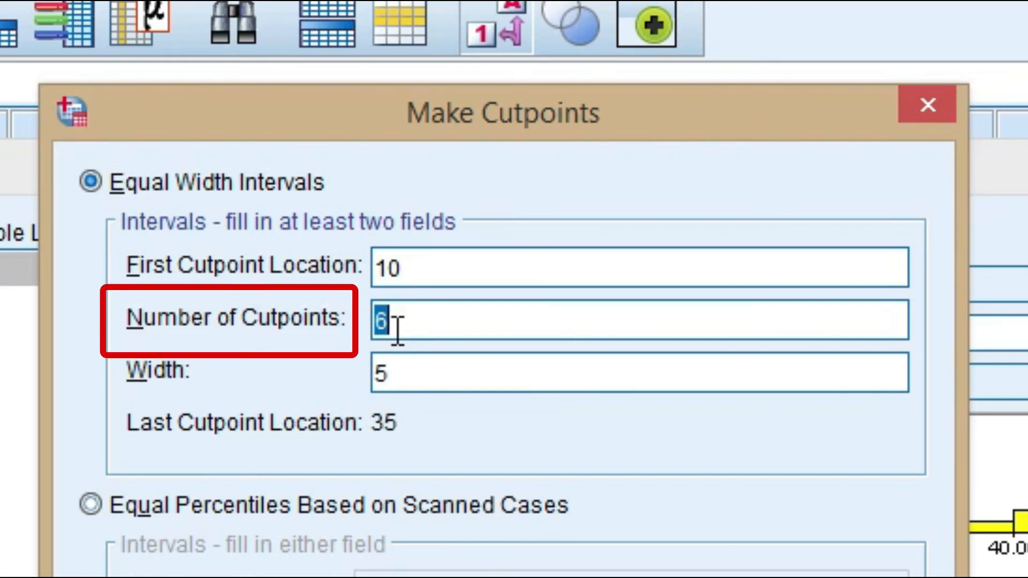
pyautogui.click(397, 328)
pyautogui.doubleClick(378, 328)
pyautogui.click(407, 321)
pyautogui.doubleClick(406, 322)
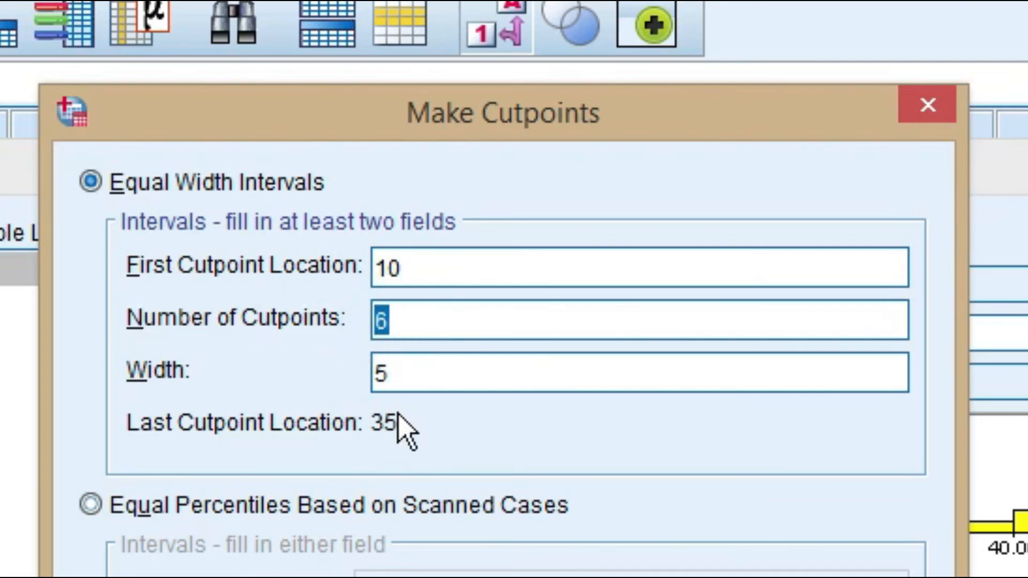
pyautogui.click(408, 328)
pyautogui.doubleClick(407, 324)
pyautogui.click(407, 322)
pyautogui.doubleClick(408, 321)
pyautogui.write('8')
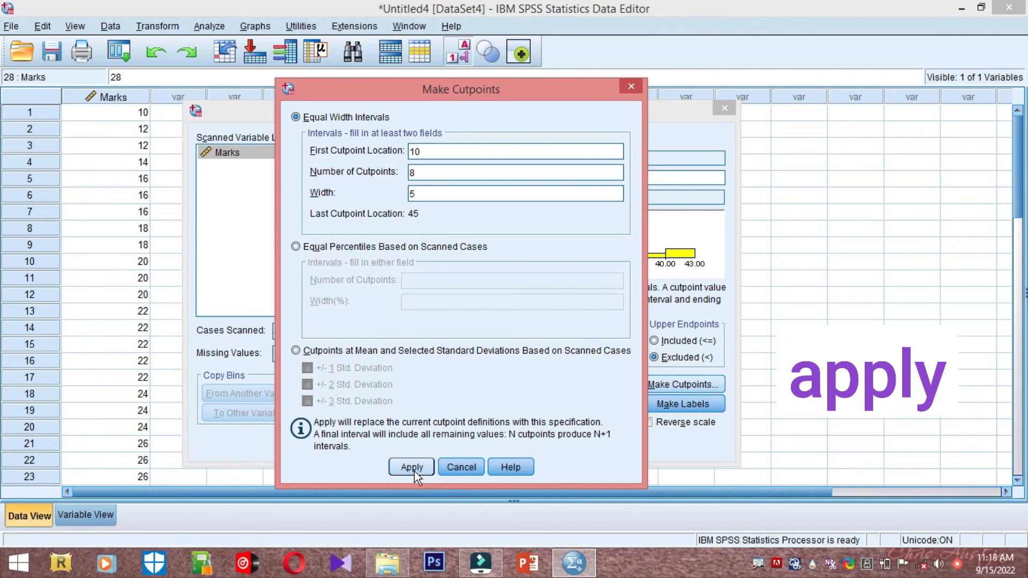
pyautogui.click(415, 471)
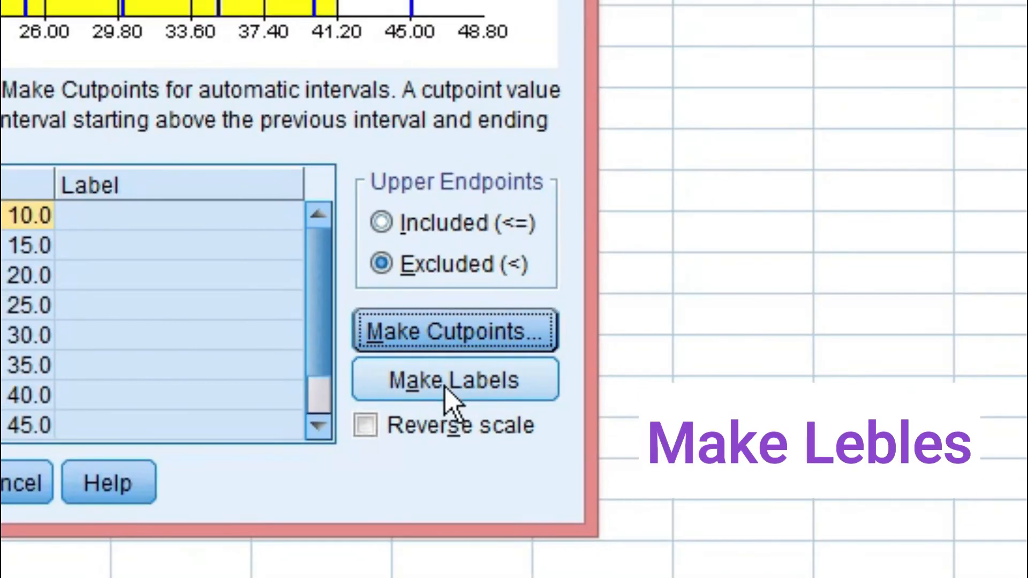
# Generate labels for the class intervals automatically and create the binned variable Marks_Group
pyautogui.click(446, 386)
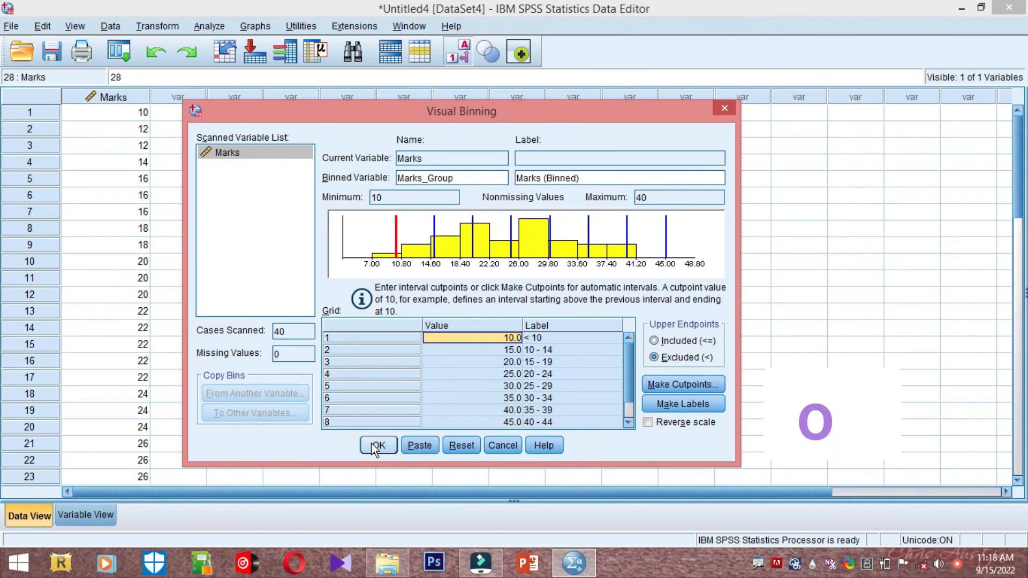
pyautogui.click(377, 445)
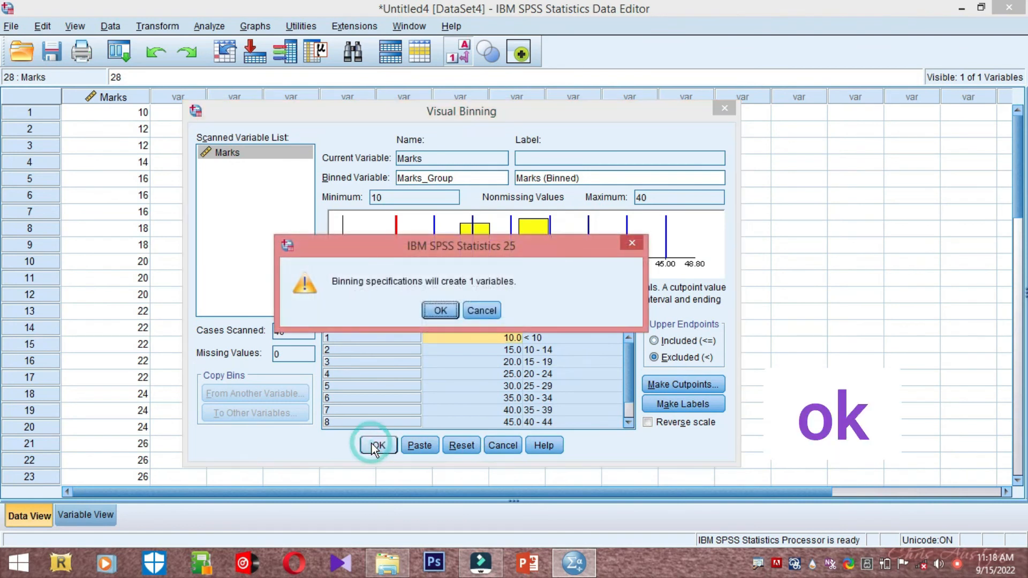
pyautogui.click(440, 311)
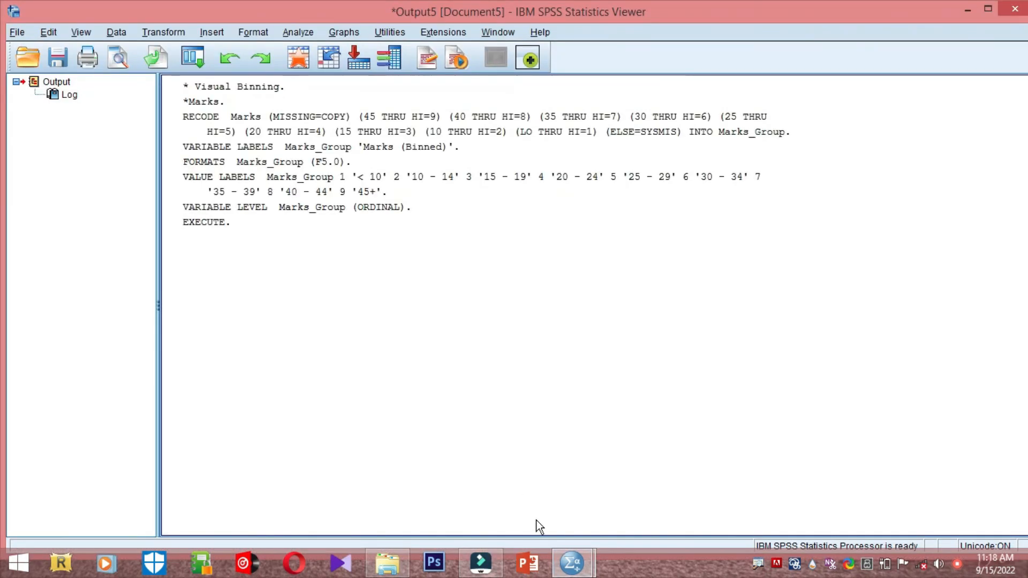
# Return to the data editor and examine the class intervals in the Marks_Group column against the Marks values
pyautogui.moveTo(572, 569)
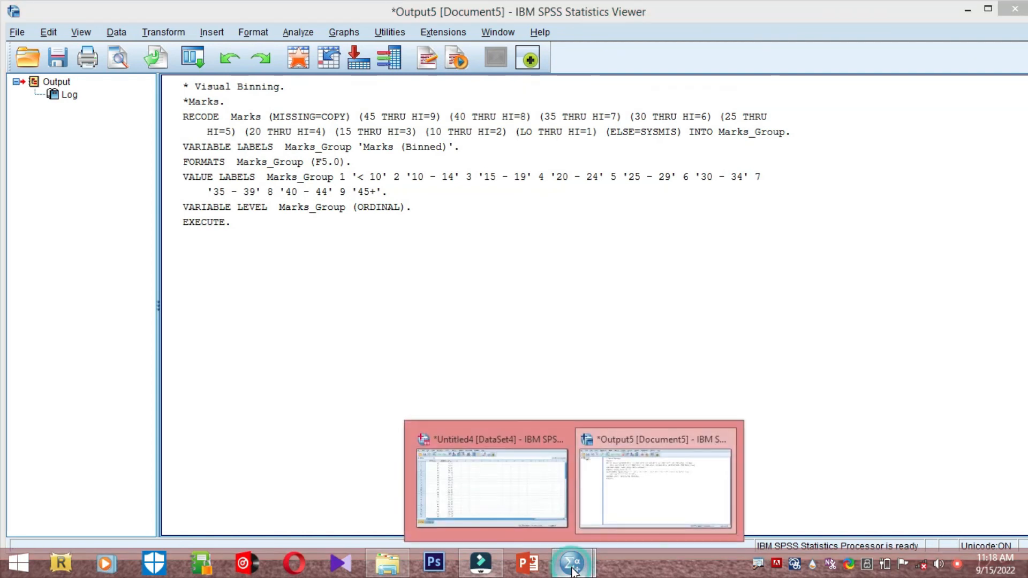
pyautogui.click(496, 485)
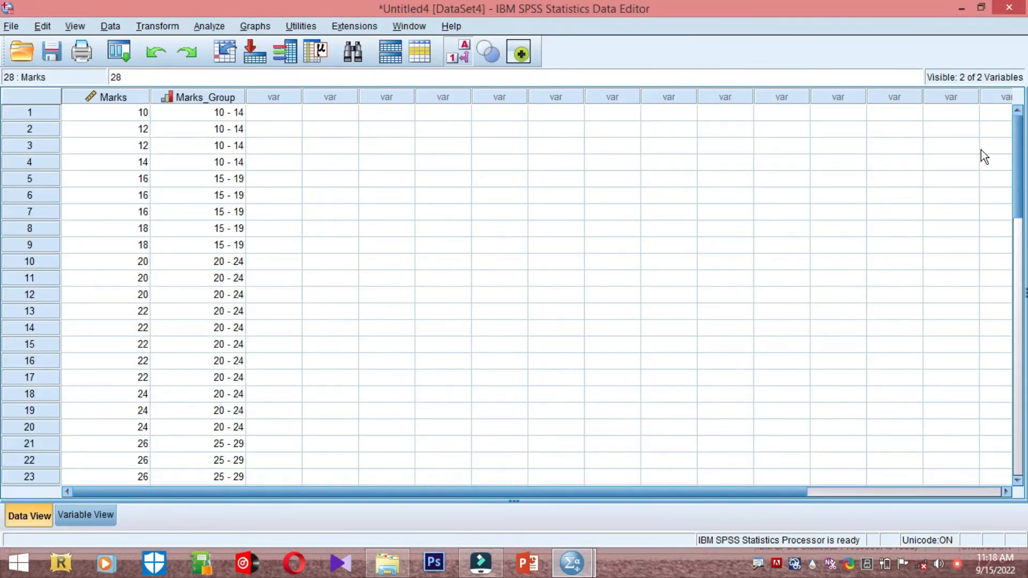
pyautogui.moveTo(1017, 156)
pyautogui.mouseDown()
pyautogui.moveTo(1019, 218)
pyautogui.moveTo(1018, 155)
pyautogui.mouseUp()
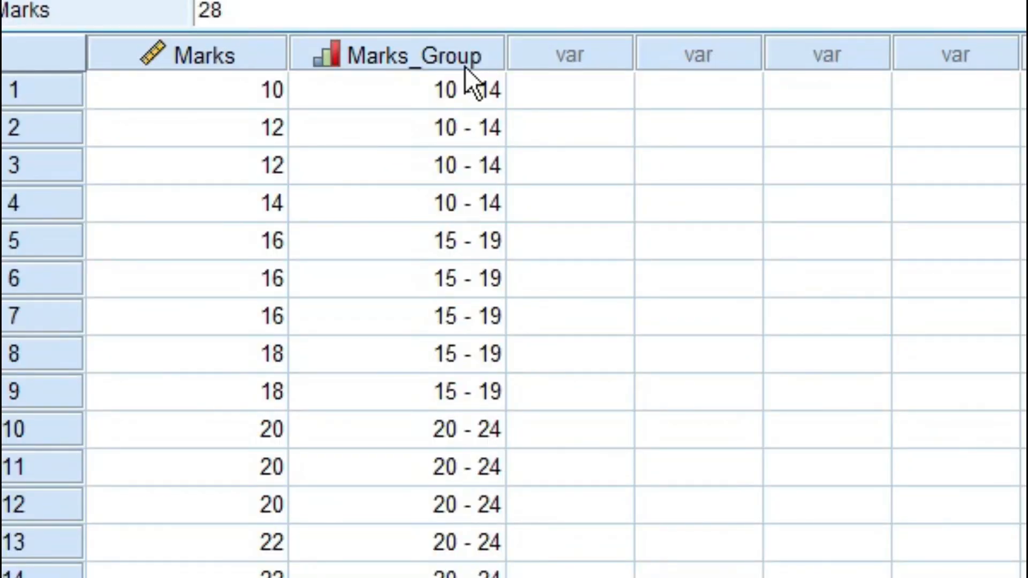
pyautogui.click(480, 99)
pyautogui.click(413, 142)
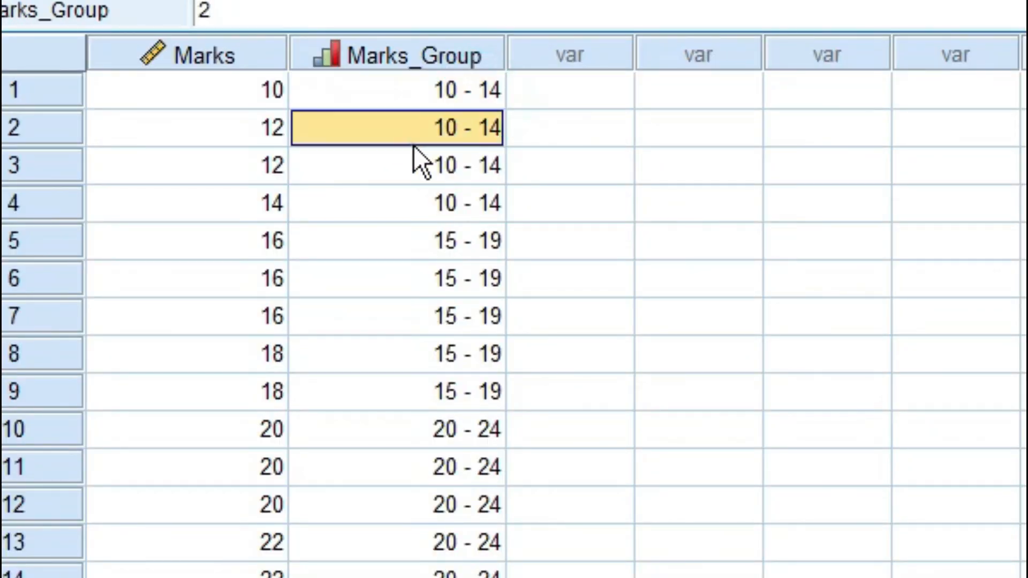
pyautogui.click(414, 174)
pyautogui.click(416, 212)
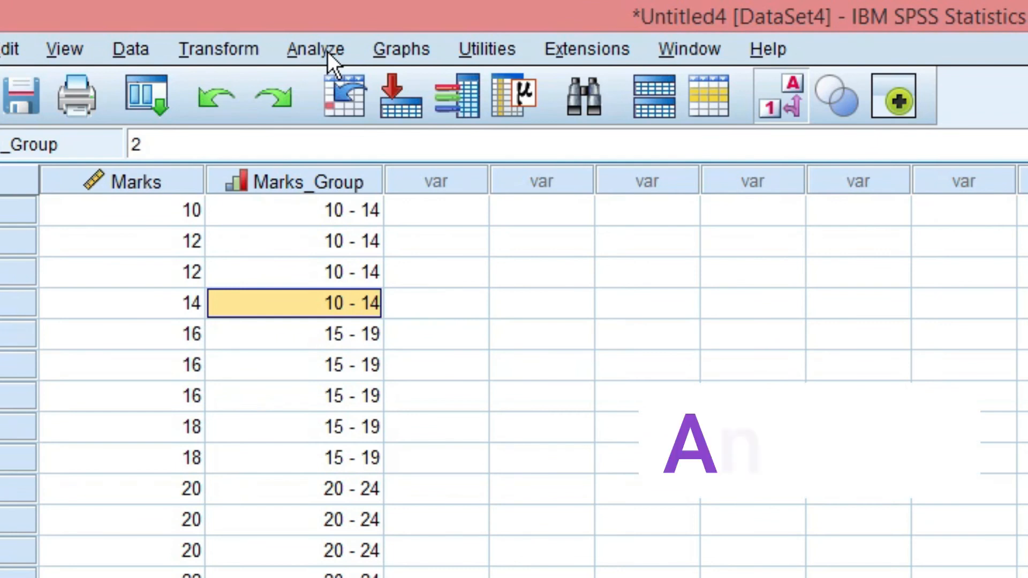
# Set up a Frequencies analysis of Marks (Binned) with the output ordered by ascending values
pyautogui.click(326, 51)
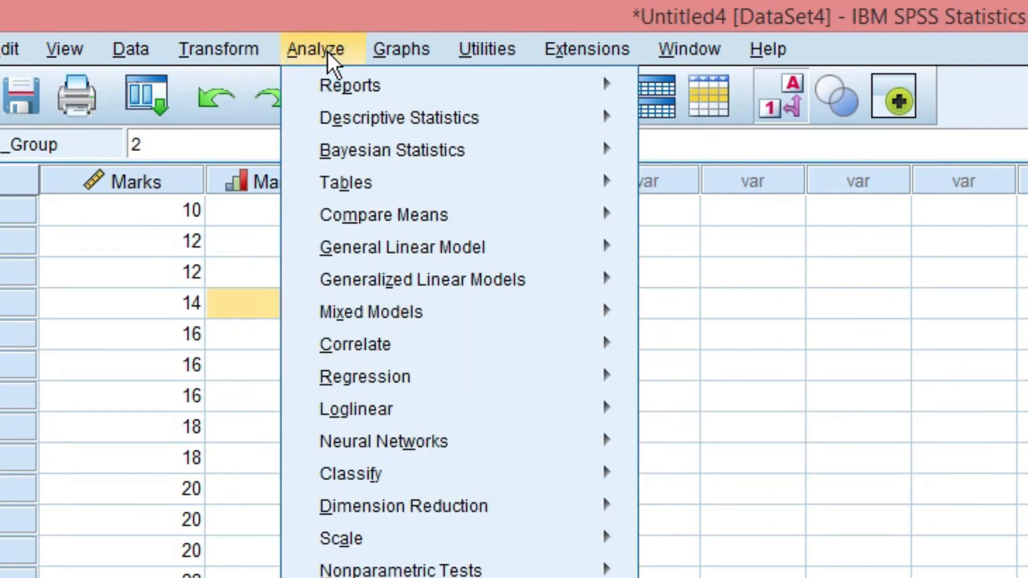
pyautogui.moveTo(392, 117)
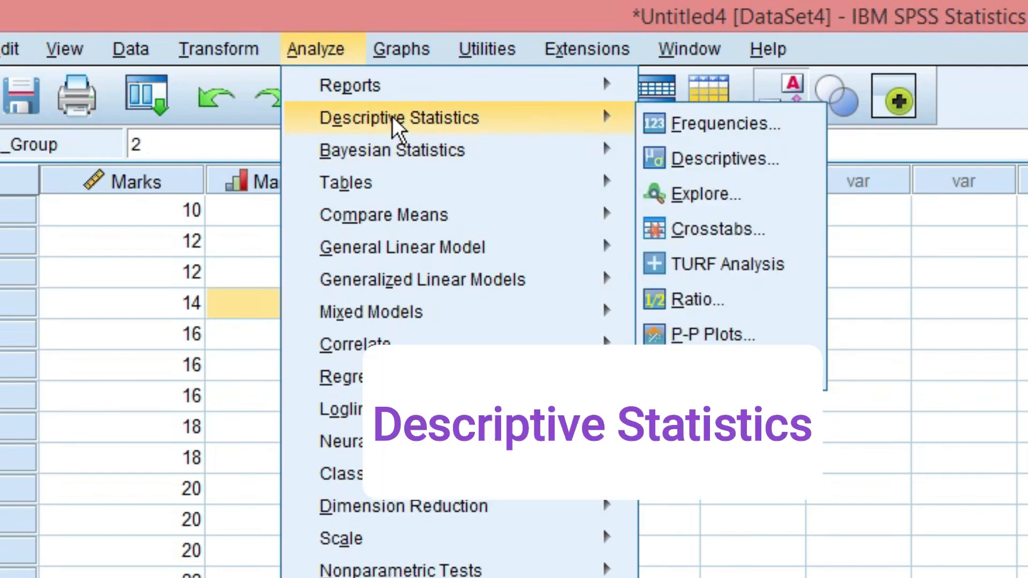
pyautogui.click(704, 129)
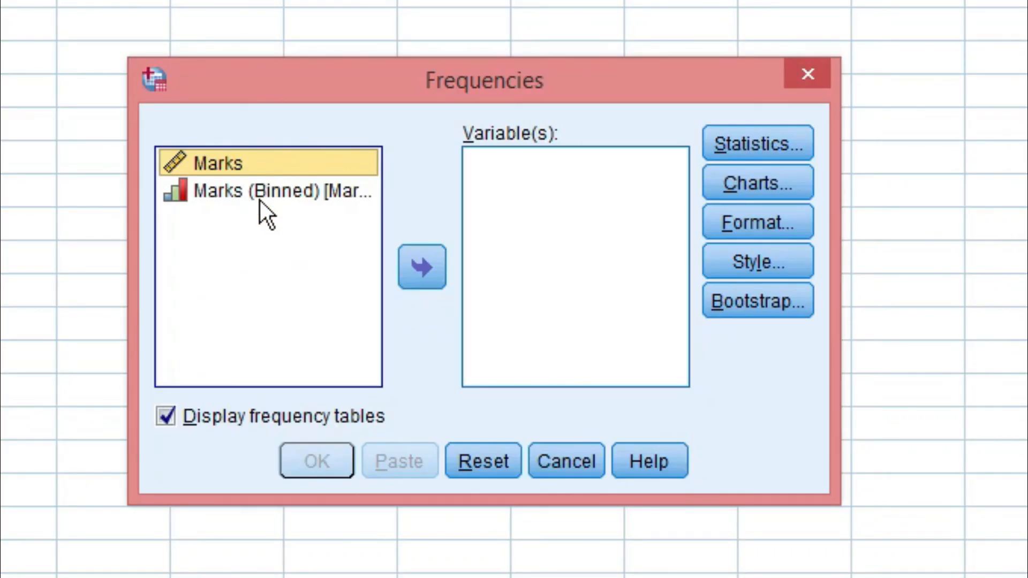
pyautogui.click(277, 191)
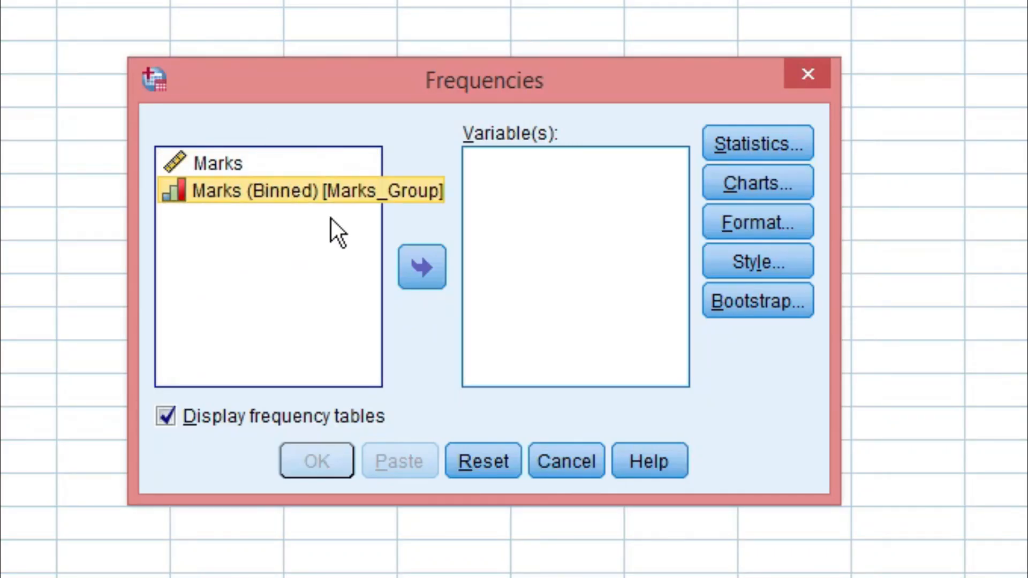
pyautogui.click(426, 268)
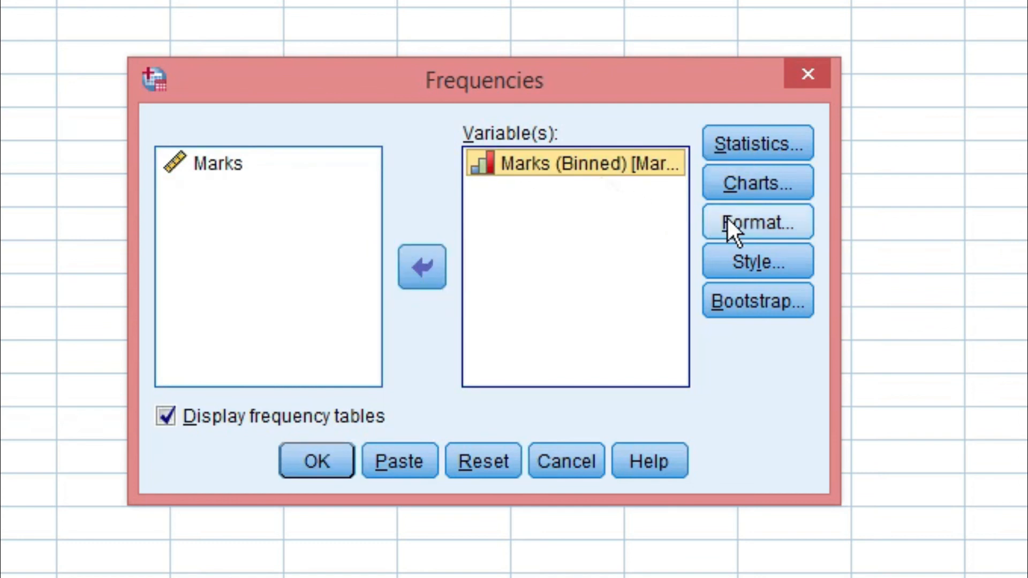
pyautogui.click(772, 224)
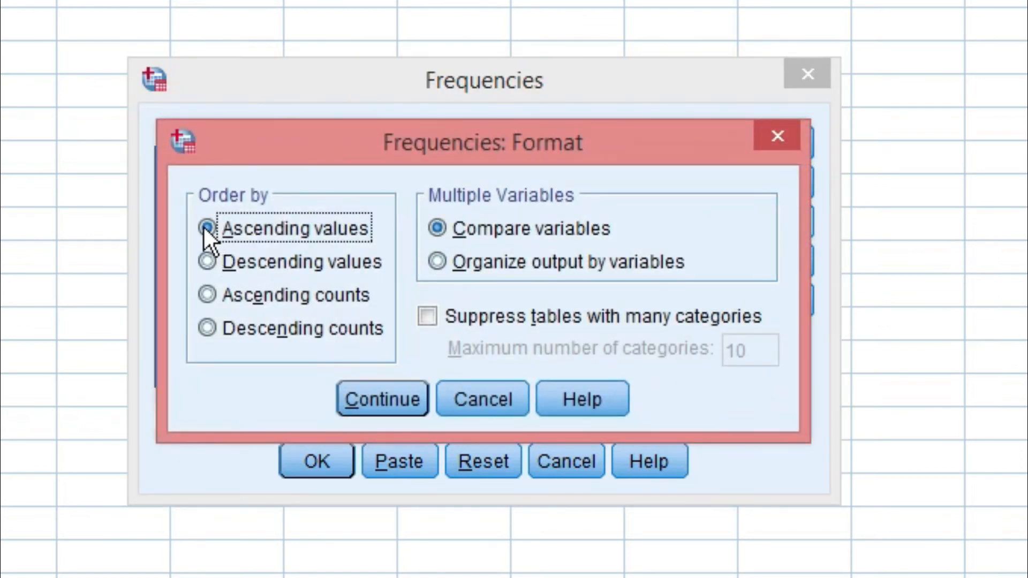
pyautogui.click(375, 401)
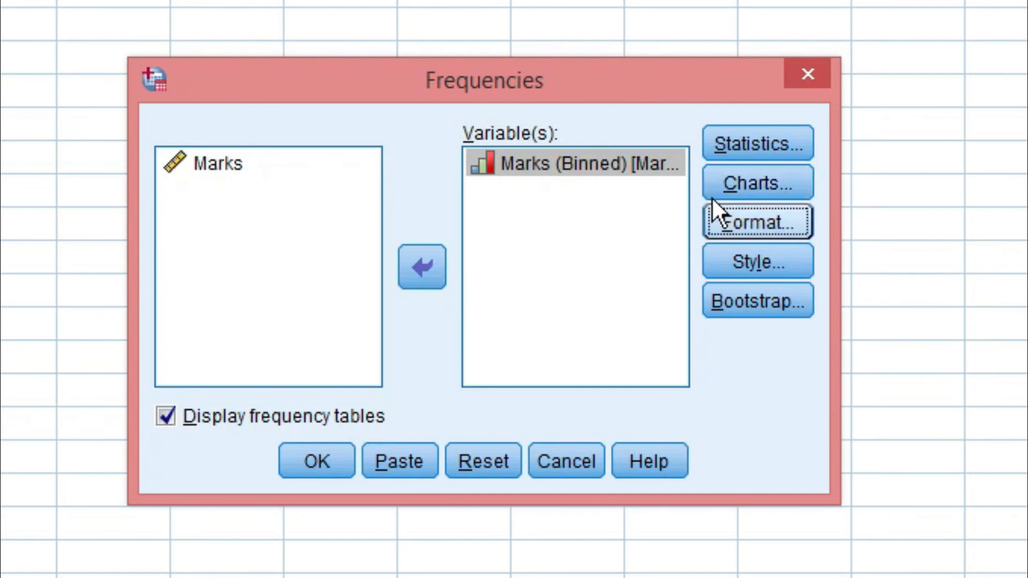
# Add a bar chart showing frequencies to the analysis and run it
pyautogui.click(758, 184)
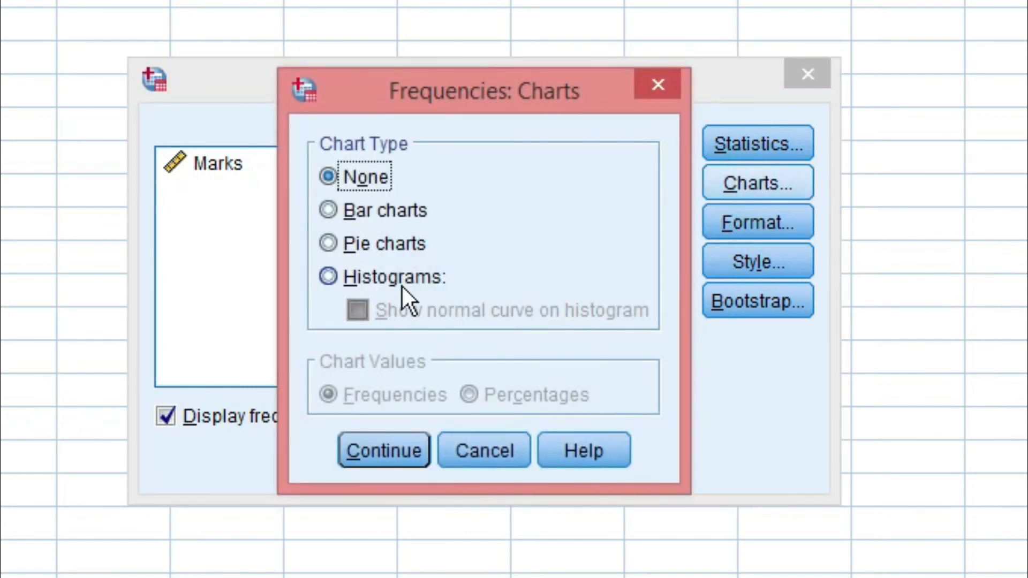
pyautogui.click(326, 209)
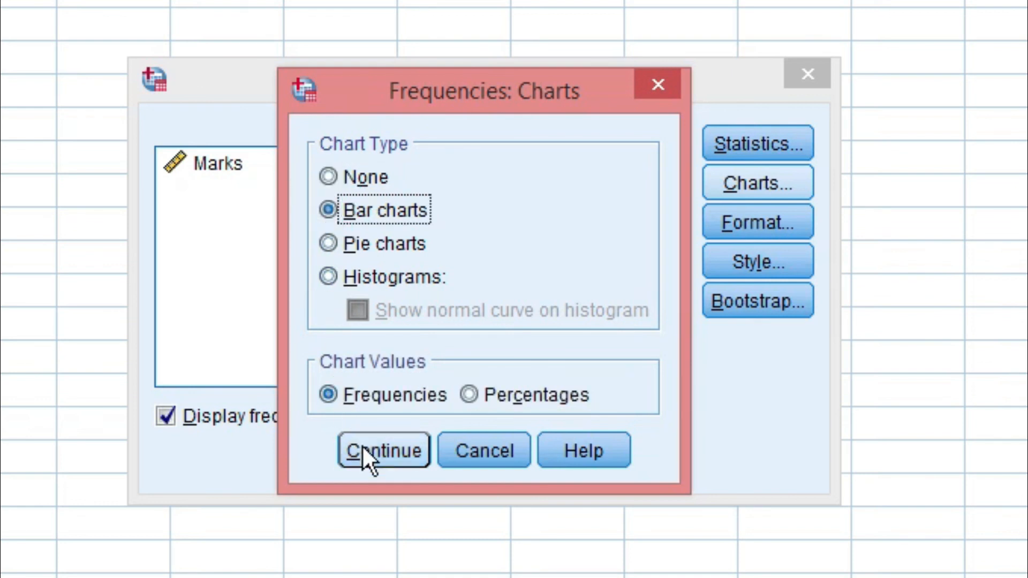
pyautogui.click(391, 452)
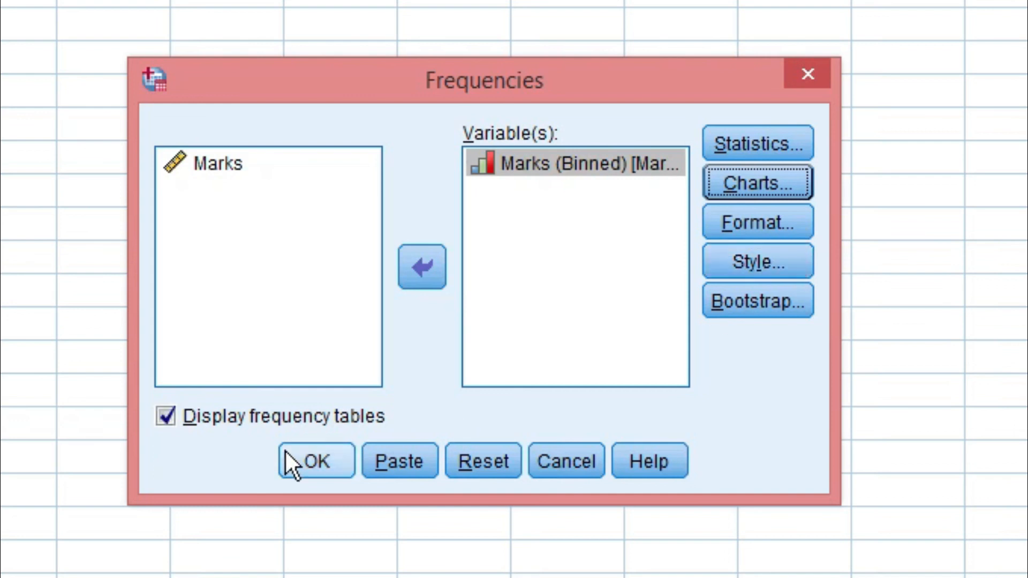
pyautogui.click(320, 460)
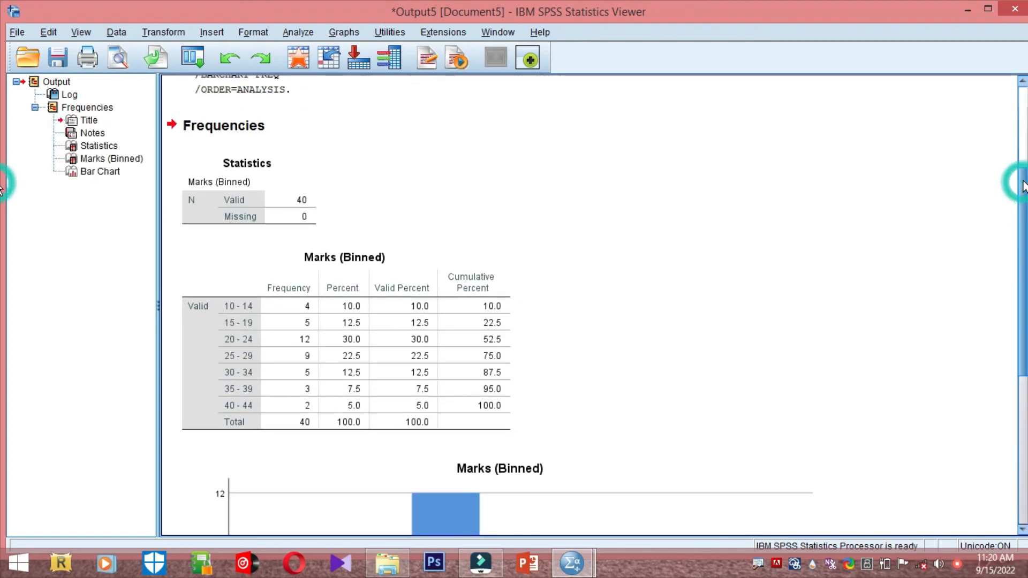
# Open the Marks (Binned) frequency table for editing and copy its class interval and Frequency columns
pyautogui.click(463, 384)
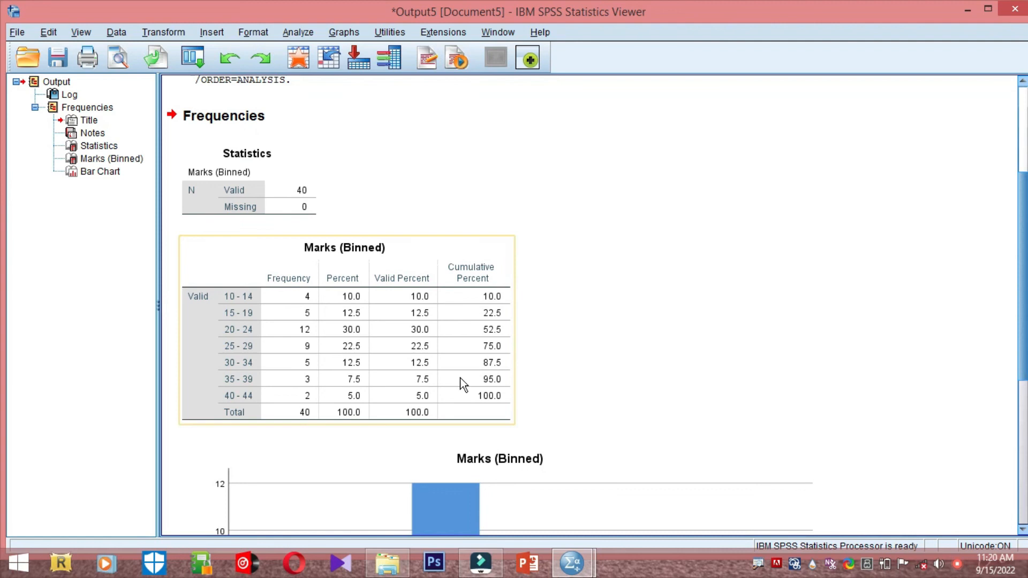
pyautogui.click(312, 309)
pyautogui.click(608, 291)
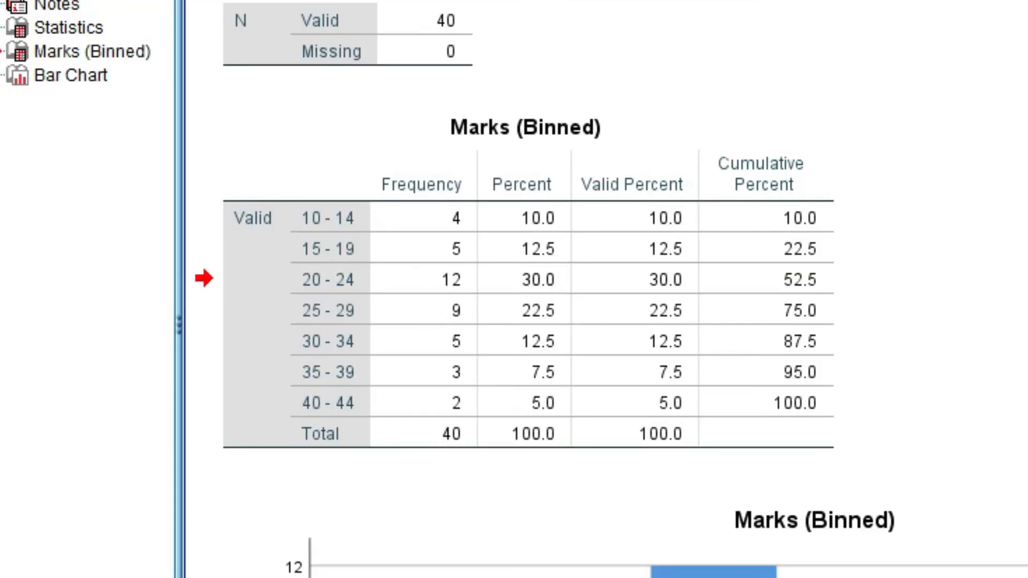
pyautogui.click(450, 292)
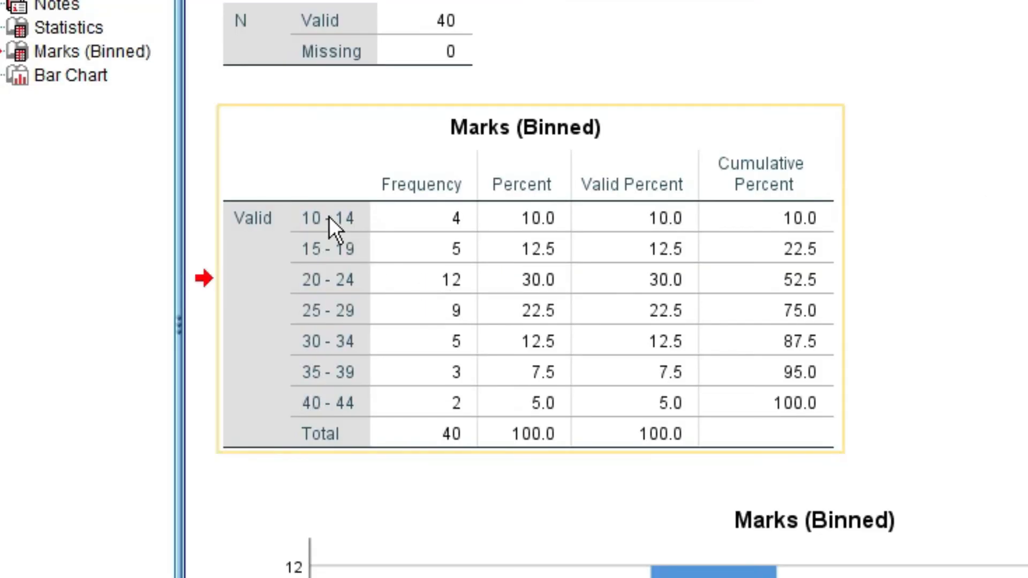
pyautogui.doubleClick(487, 161)
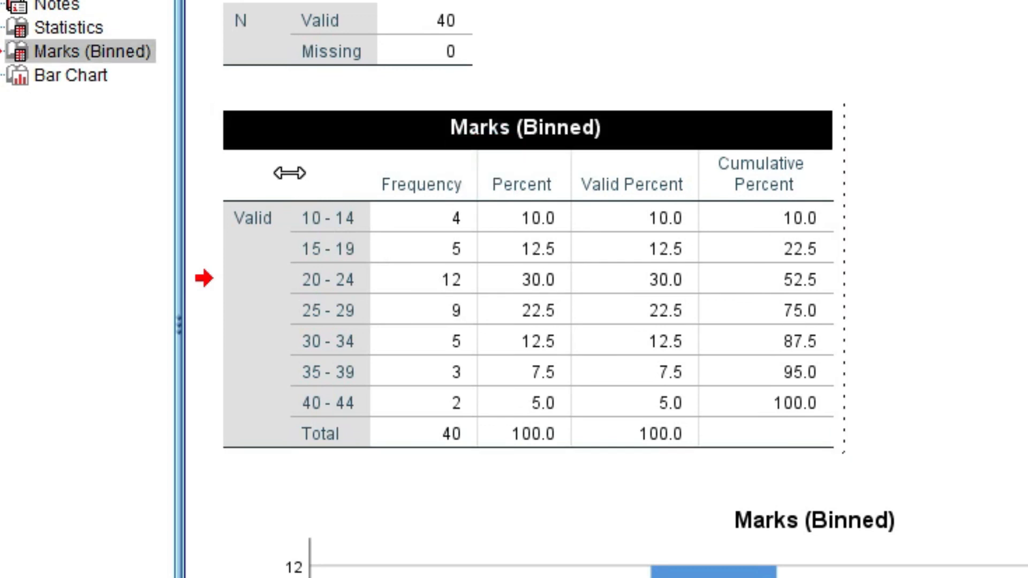
pyautogui.moveTo(260, 185); pyautogui.dragTo(436, 416)
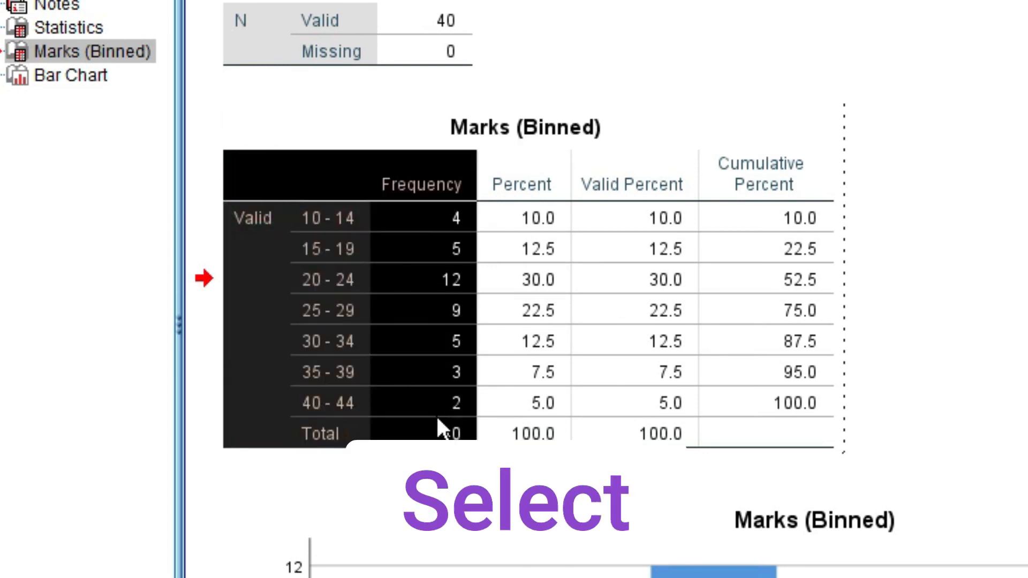
pyautogui.rightClick(304, 220)
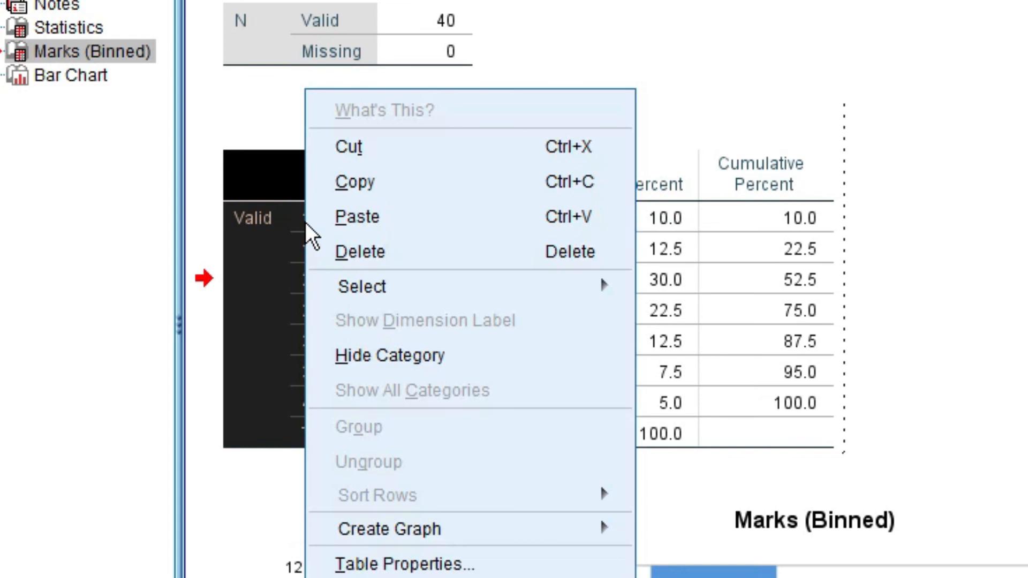
pyautogui.click(357, 173)
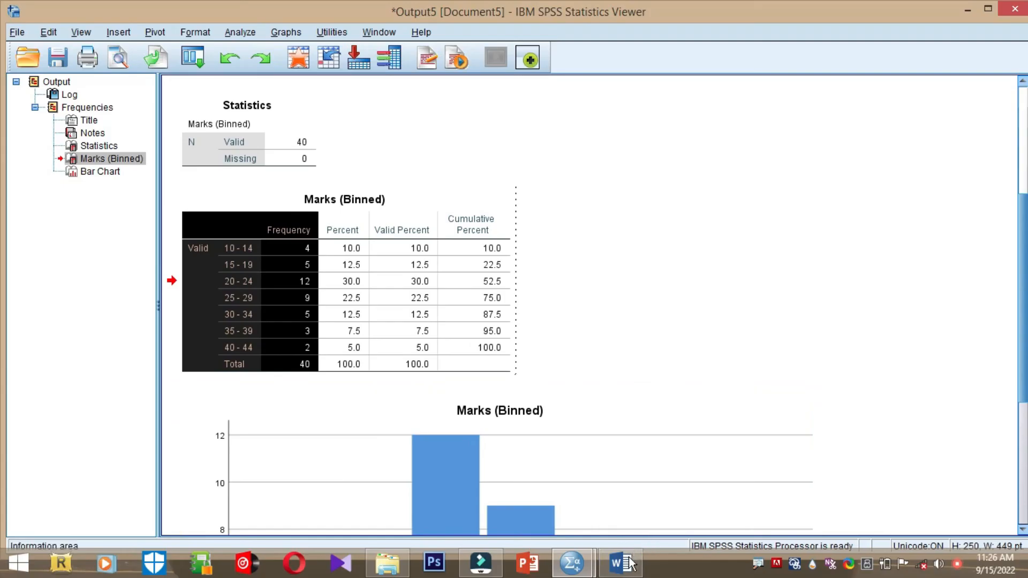
# Switch to the blank Word document and paste the copied frequency table columns
pyautogui.click(621, 562)
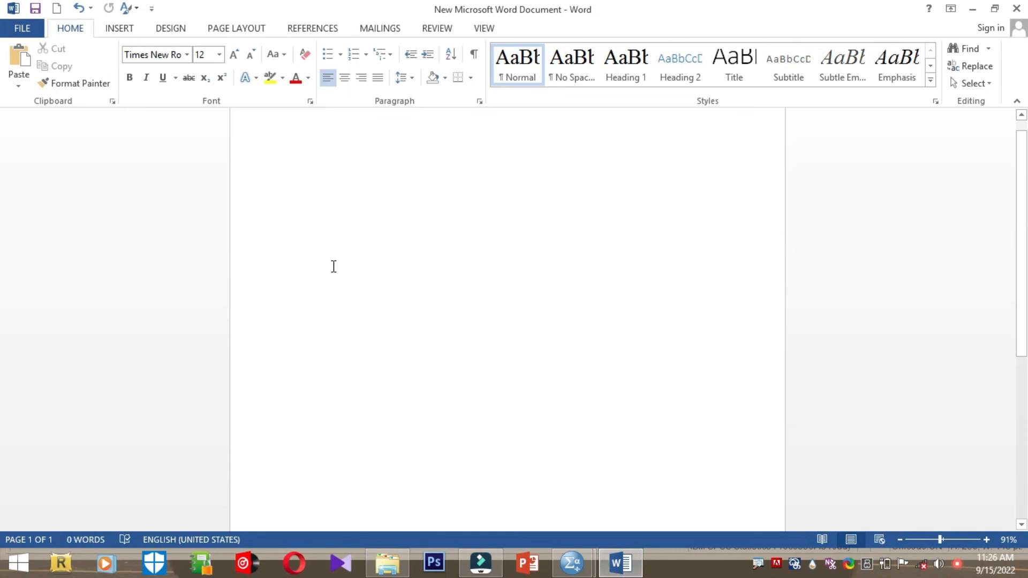
pyautogui.click(13, 57)
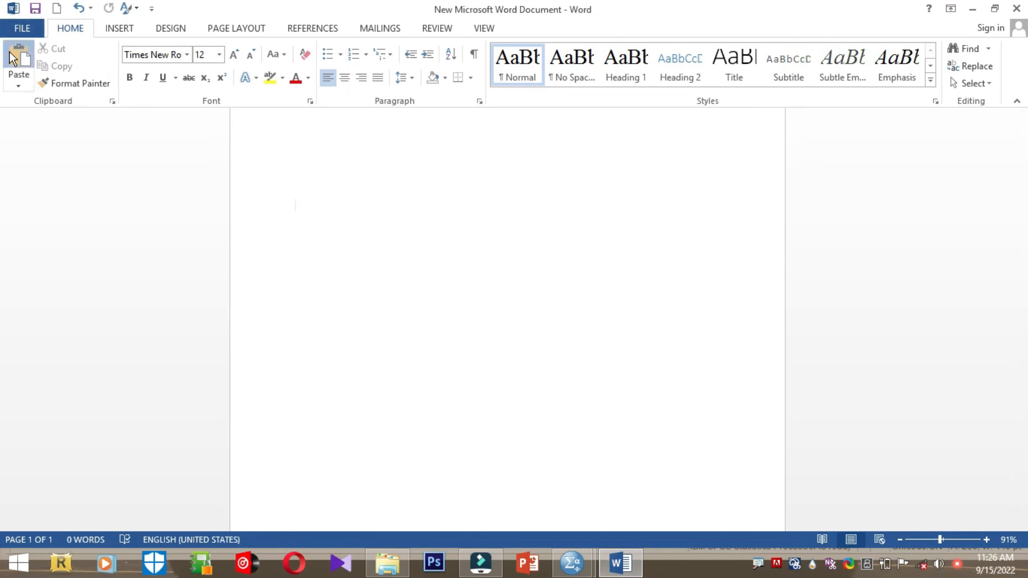